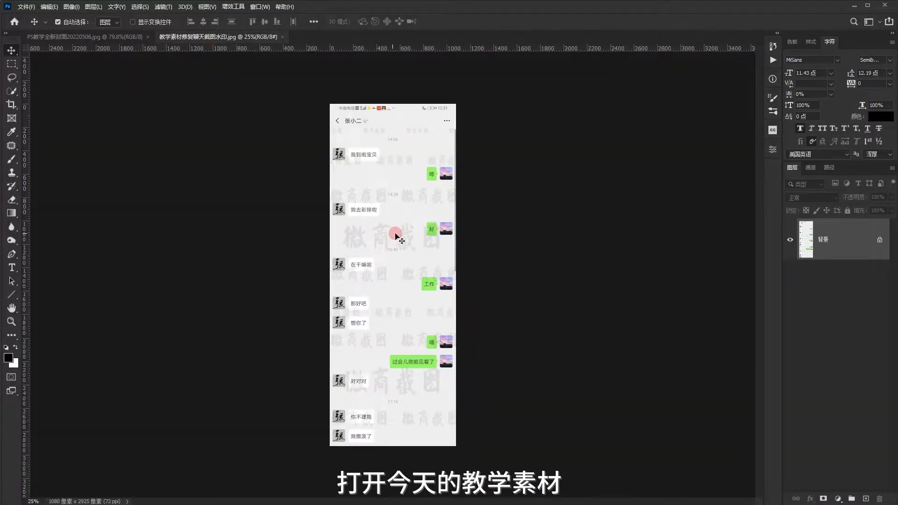
Duplicate the Background into 图层 1, then zoom in and out to inspect the watermarks
{"action": "key", "text": "ctrl+j"}
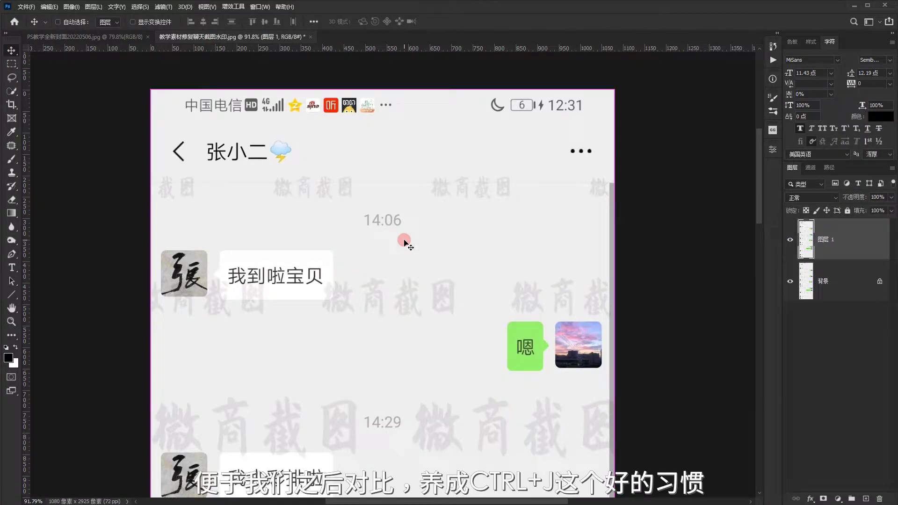
{"action": "key", "text": "ctrl"}
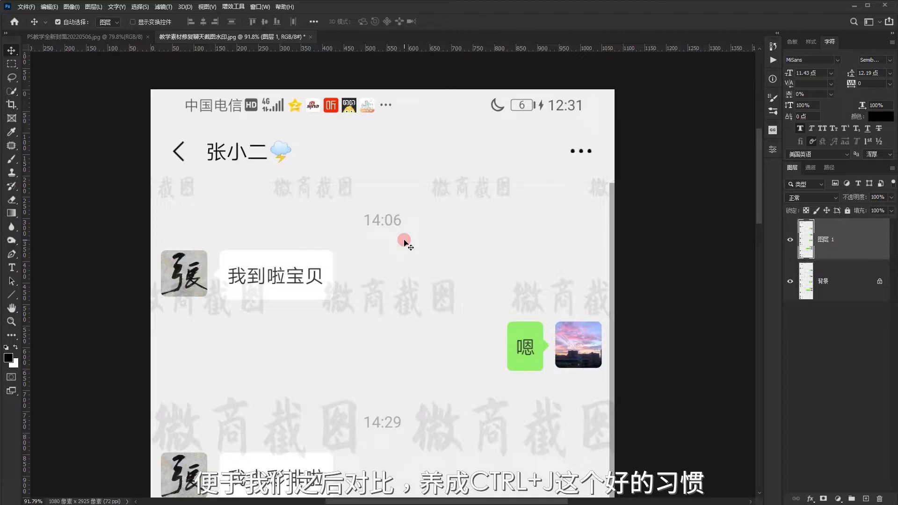
{"action": "scroll", "coordinate": [420, 235], "scroll_direction": "down", "scroll_amount": 2}
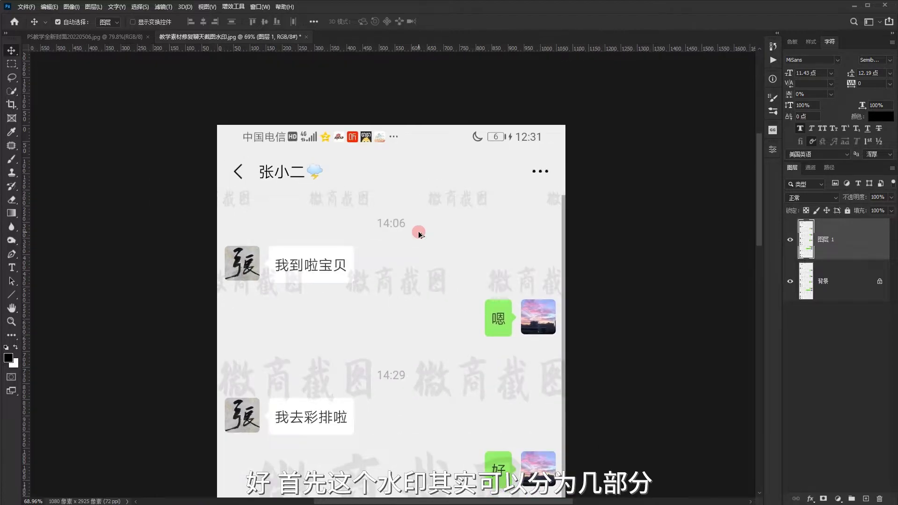
{"action": "scroll", "coordinate": [375, 192], "scroll_direction": "up", "scroll_amount": 1}
{"action": "scroll", "coordinate": [375, 192], "scroll_direction": "up", "scroll_amount": 2}
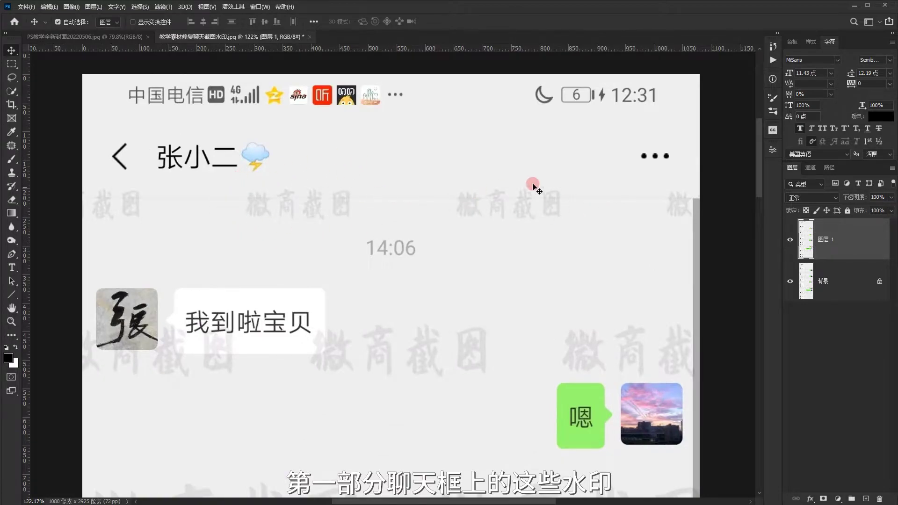
{"action": "scroll", "coordinate": [528, 194], "scroll_direction": "down", "scroll_amount": 3}
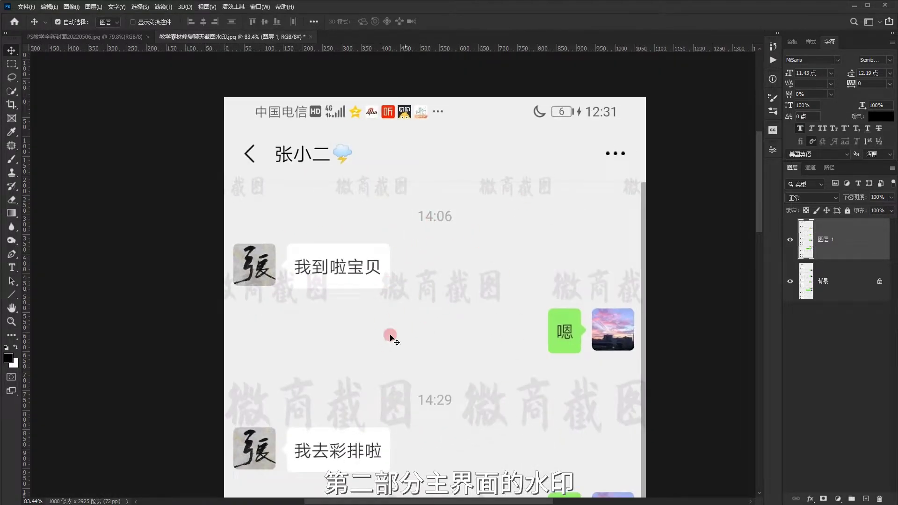
{"action": "scroll", "coordinate": [328, 301], "scroll_direction": "up", "scroll_amount": 2}
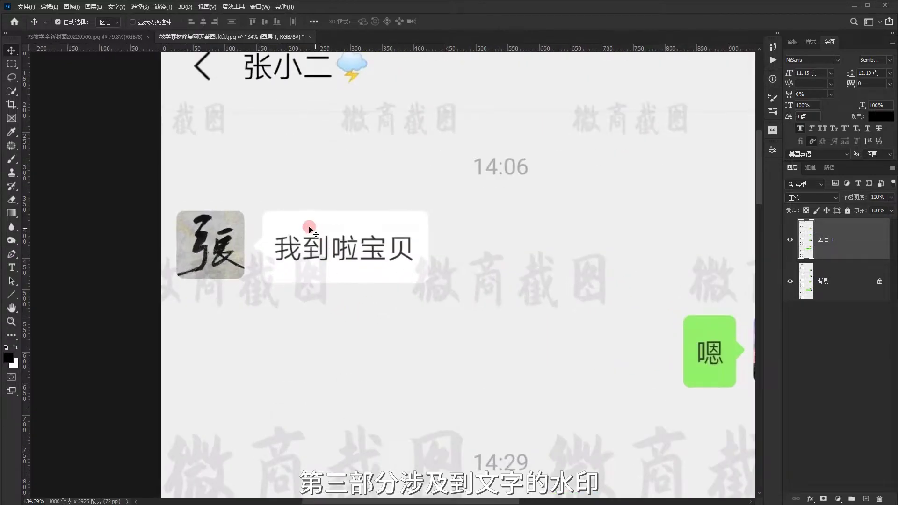
{"action": "scroll", "coordinate": [541, 260], "scroll_direction": "down", "scroll_amount": 2}
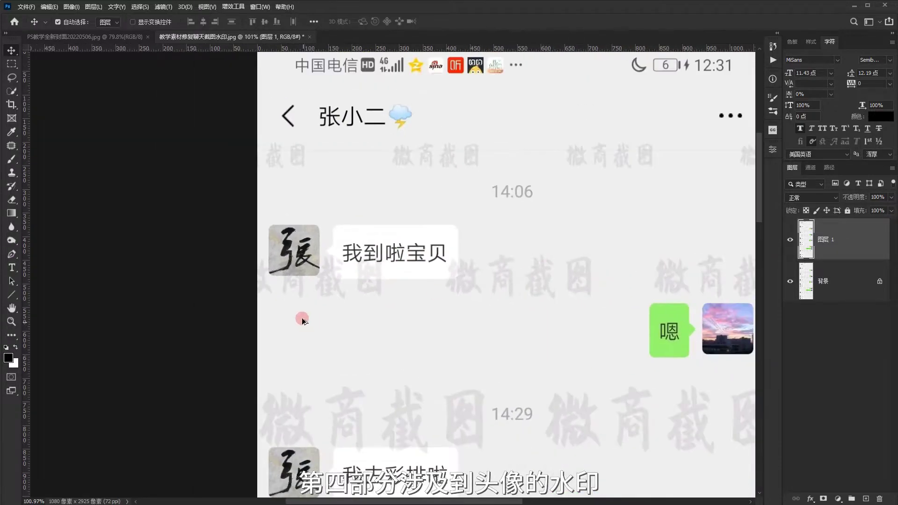
{"action": "scroll", "coordinate": [301, 316], "scroll_direction": "up", "scroll_amount": 2}
{"action": "scroll", "coordinate": [264, 240], "scroll_direction": "down", "scroll_amount": 2}
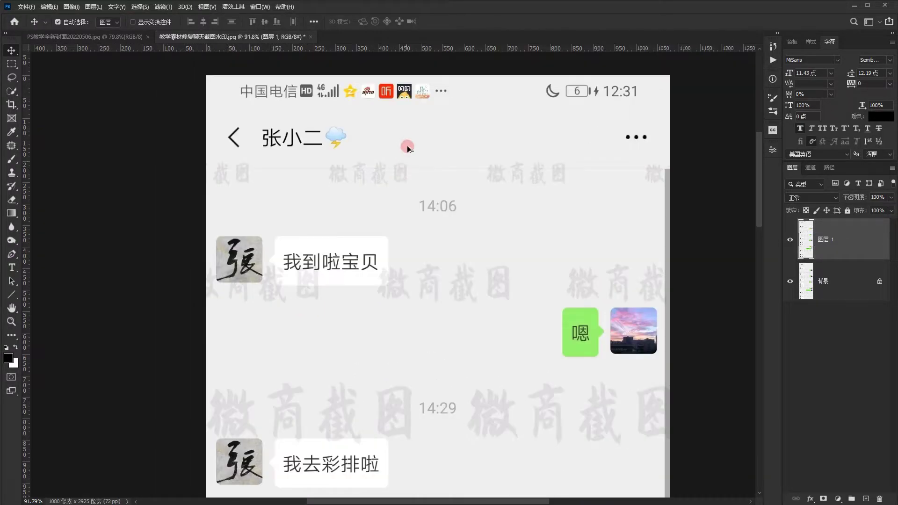
{"action": "scroll", "coordinate": [291, 177], "scroll_direction": "up", "scroll_amount": 2}
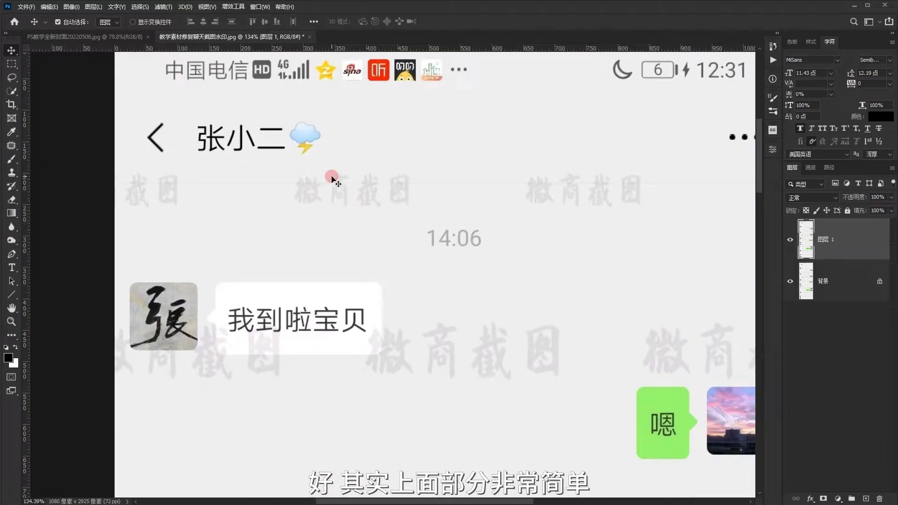
Set up the Clone Stamp at brush size 50, sampling clean grey background as source
{"action": "left_click", "coordinate": [12, 174]}
{"action": "scroll", "coordinate": [247, 184], "scroll_direction": "up", "scroll_amount": 2}
{"action": "scroll", "coordinate": [247, 184], "scroll_direction": "up", "scroll_amount": 2}
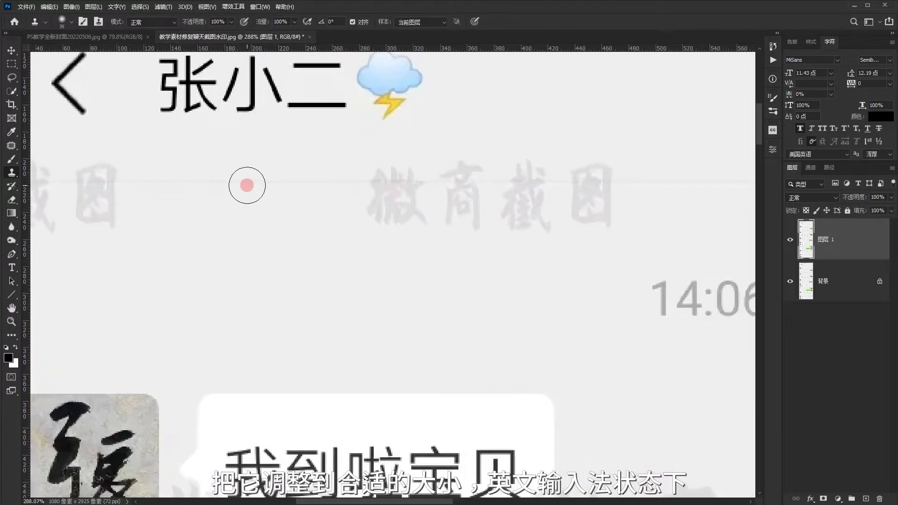
{"action": "key", "text": "bracketright"}
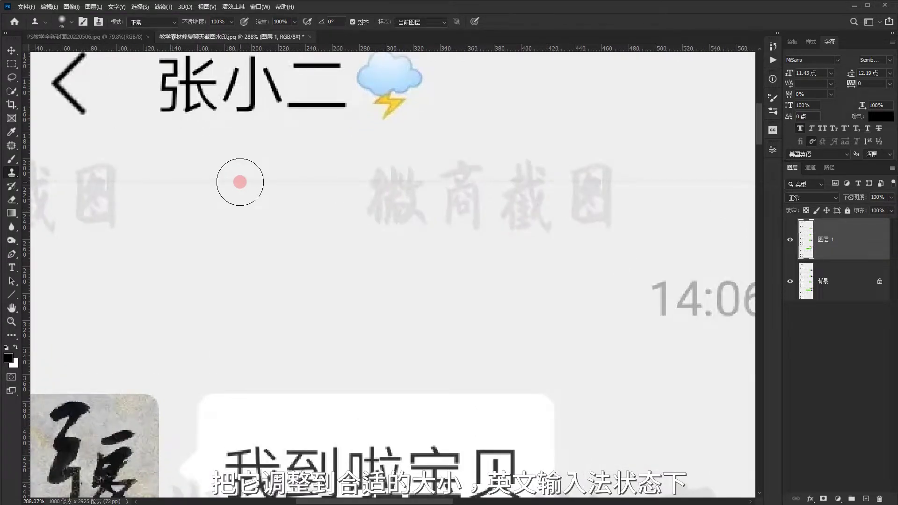
{"action": "key", "text": "bracketright"}
{"action": "key", "text": "bracketright"}
{"action": "key", "text": "bracketright"}
{"action": "key", "text": "bracketright"}
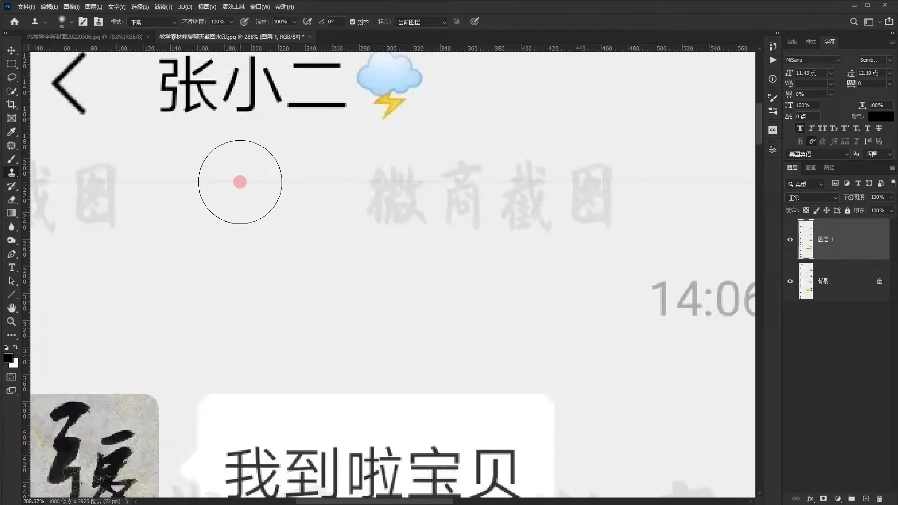
{"action": "key", "text": "bracketleft"}
{"action": "key", "text": "bracketleft"}
{"action": "key", "text": "bracketleft"}
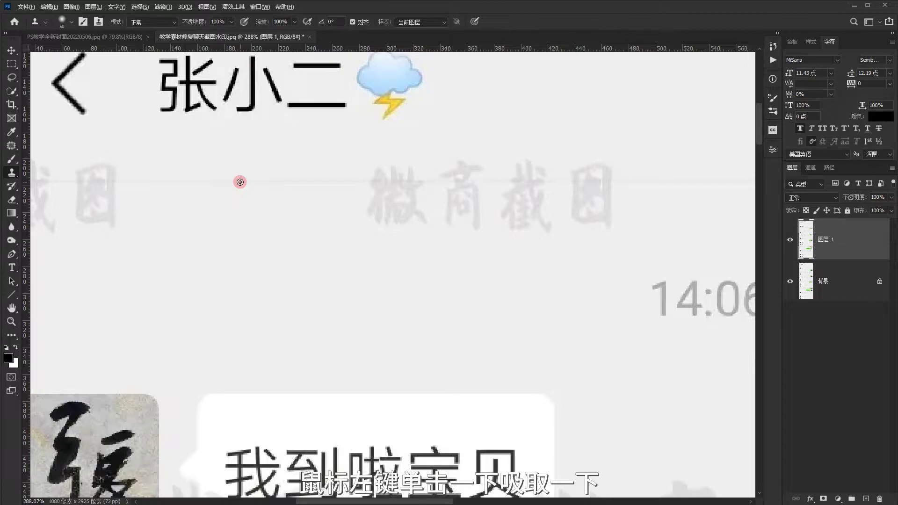
{"action": "left_click", "coordinate": [240, 182], "text": "alt"}
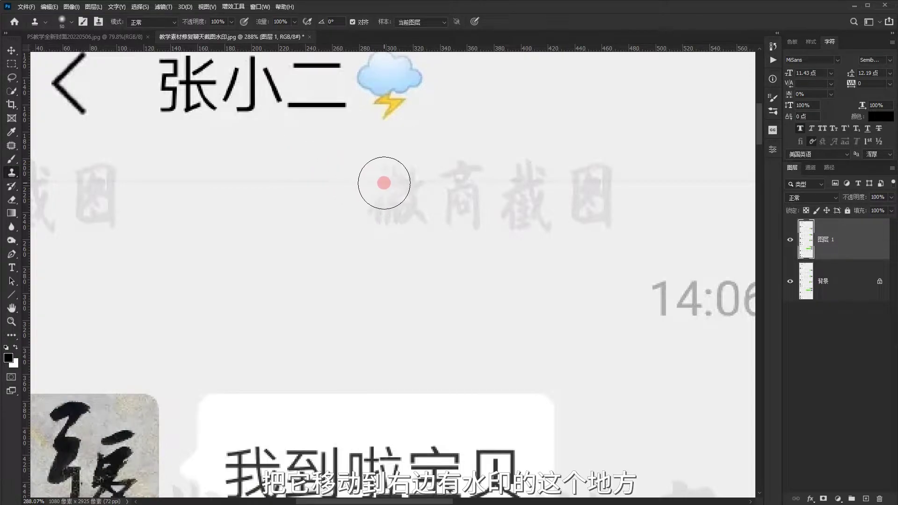
Clone background over the first watermark characters and the watermark right of 14:06
{"action": "scroll", "coordinate": [383, 182], "scroll_direction": "up", "scroll_amount": 5}
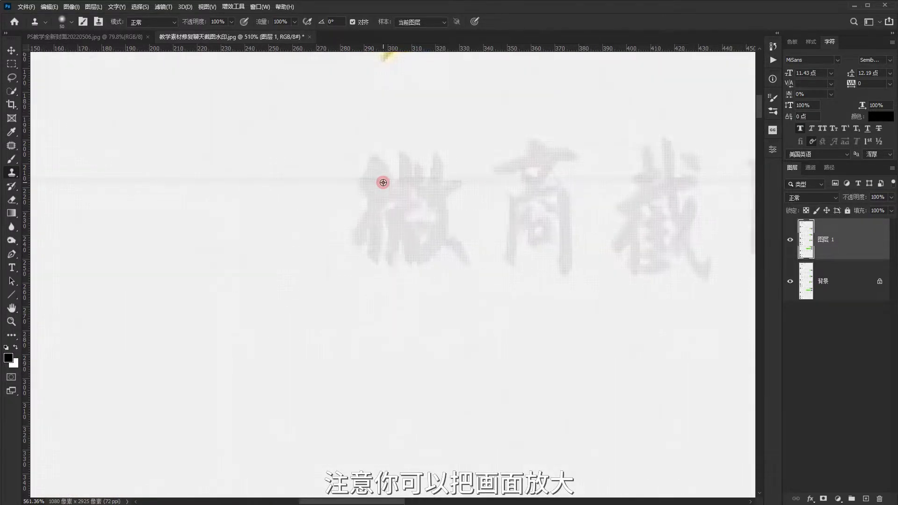
{"action": "scroll", "coordinate": [383, 182], "scroll_direction": "up", "scroll_amount": 2}
{"action": "scroll", "coordinate": [383, 182], "scroll_direction": "up", "scroll_amount": 1}
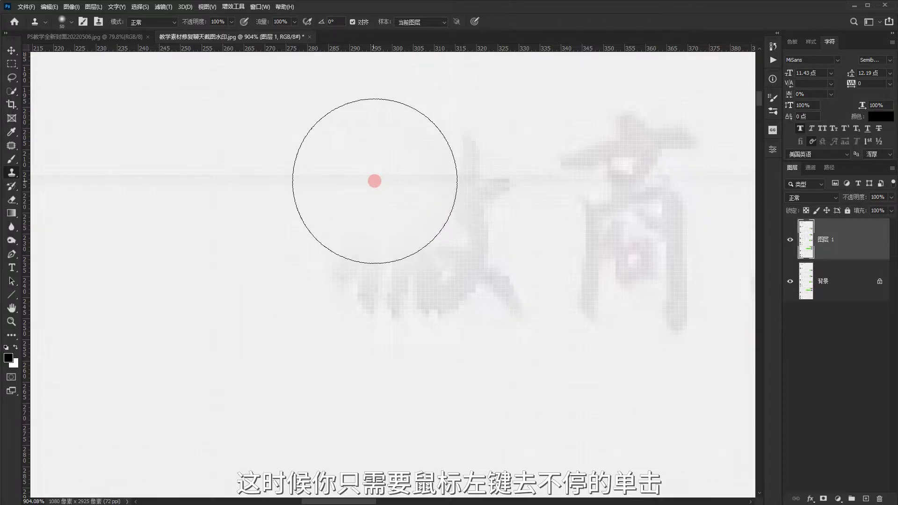
{"action": "mouse_move", "coordinate": [374, 180]}
{"action": "left_mouse_down"}
{"action": "mouse_move", "coordinate": [466, 187]}
{"action": "mouse_move", "coordinate": [658, 170]}
{"action": "mouse_move", "coordinate": [545, 276]}
{"action": "left_mouse_up"}
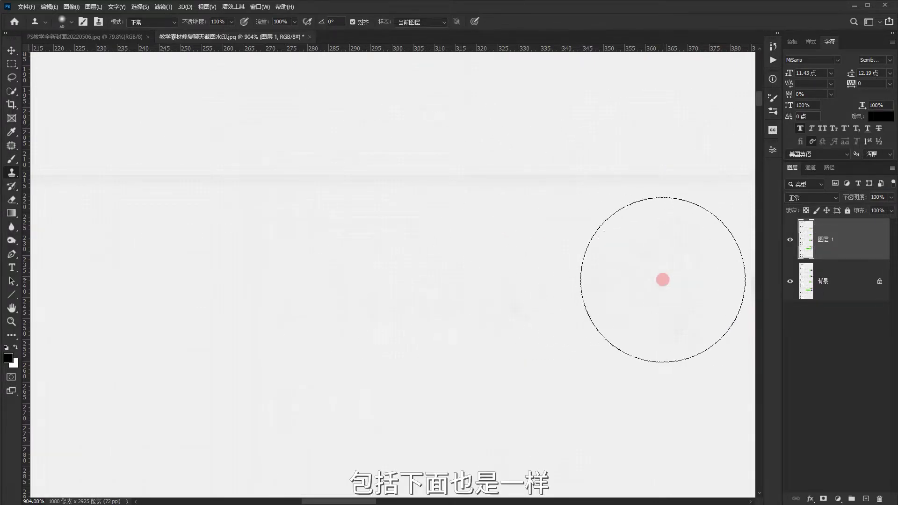
{"action": "scroll", "coordinate": [662, 279], "scroll_direction": "down", "scroll_amount": 5}
{"action": "scroll", "coordinate": [251, 262], "scroll_direction": "down", "scroll_amount": 3}
{"action": "scroll", "coordinate": [250, 262], "scroll_direction": "right", "scroll_amount": 5}
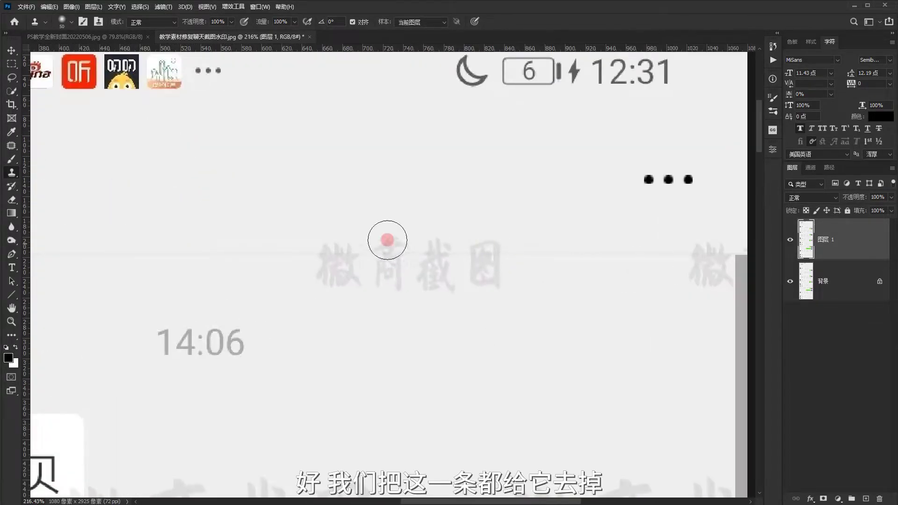
{"action": "scroll", "coordinate": [310, 244], "scroll_direction": "up", "scroll_amount": 3}
{"action": "left_click_drag", "start_coordinate": [325, 250], "coordinate": [379, 293]}
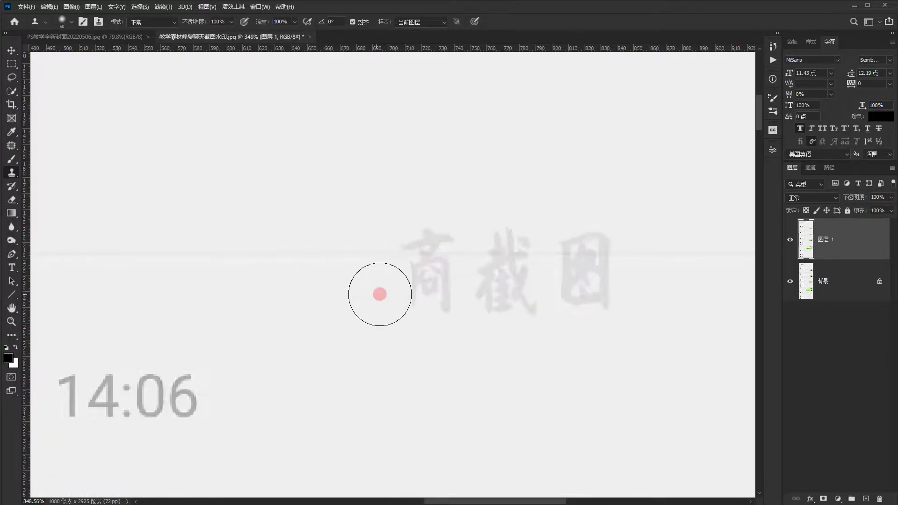
Clone away the 截图 watermark under the name, then toggle 图层 1 to compare
{"action": "scroll", "coordinate": [379, 293], "scroll_direction": "down", "scroll_amount": 4}
{"action": "scroll", "coordinate": [352, 253], "scroll_direction": "up", "scroll_amount": 4}
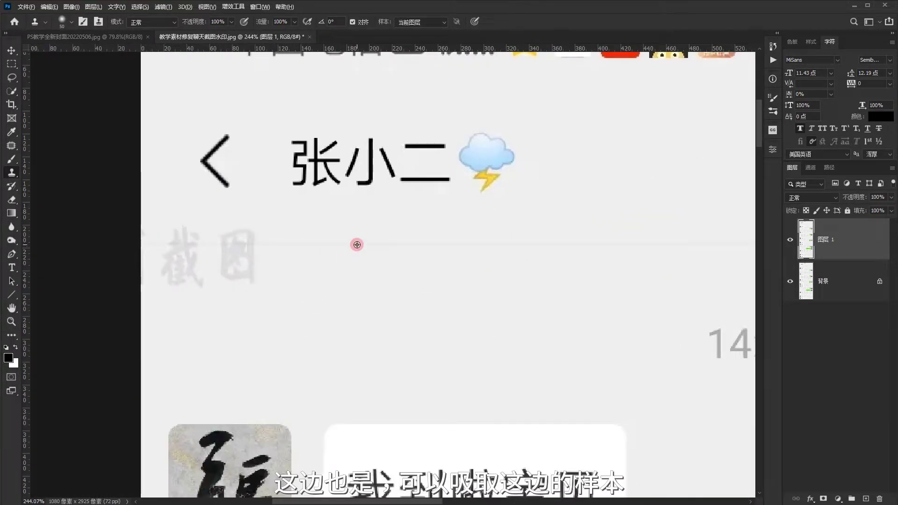
{"action": "scroll", "coordinate": [326, 244], "scroll_direction": "up", "scroll_amount": 2}
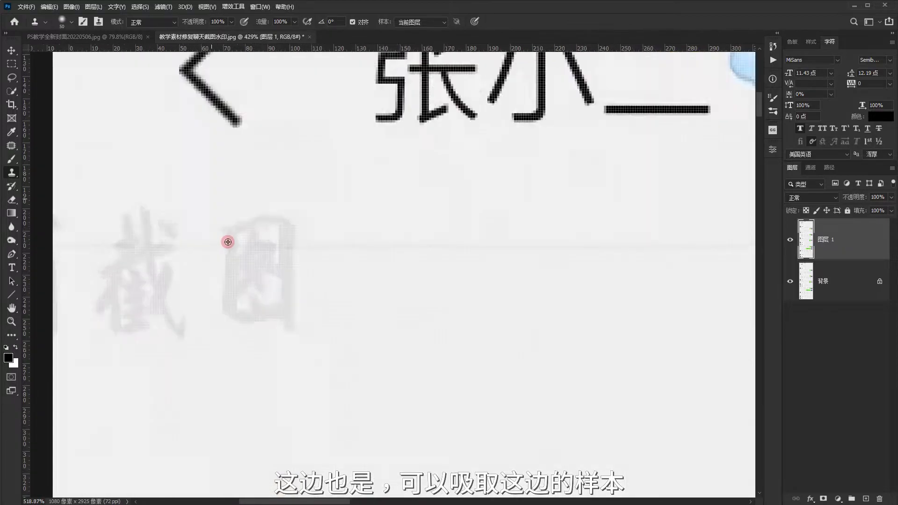
{"action": "scroll", "coordinate": [229, 241], "scroll_direction": "up", "scroll_amount": 3}
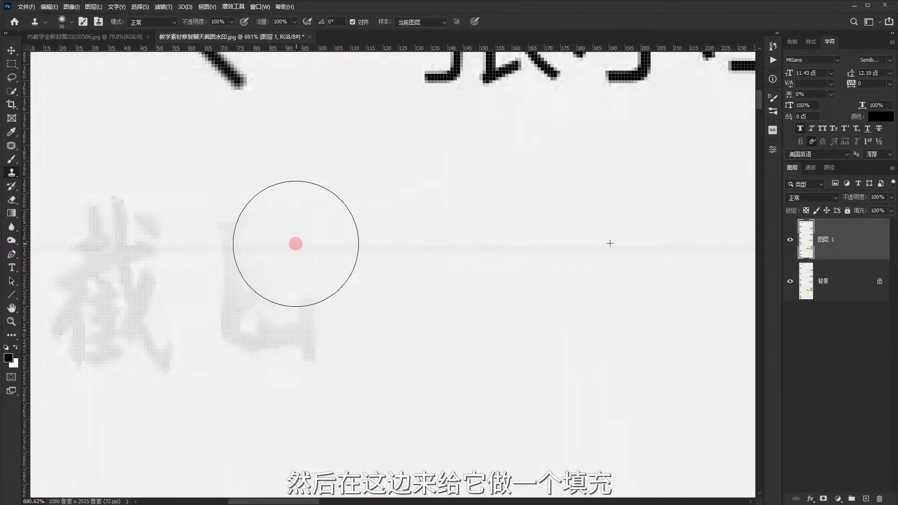
{"action": "left_click_drag", "start_coordinate": [296, 243], "coordinate": [248, 333]}
{"action": "scroll", "coordinate": [235, 287], "scroll_direction": "down", "scroll_amount": 2}
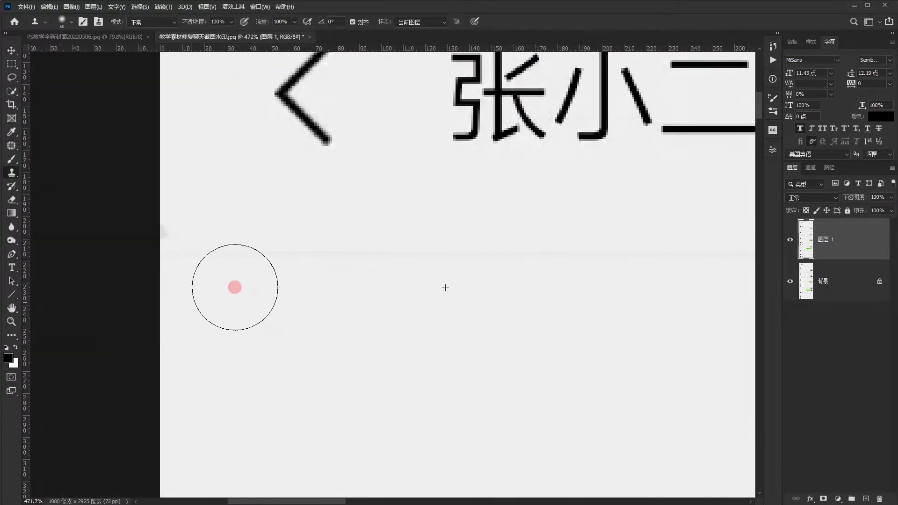
{"action": "scroll", "coordinate": [235, 287], "scroll_direction": "down", "scroll_amount": 8}
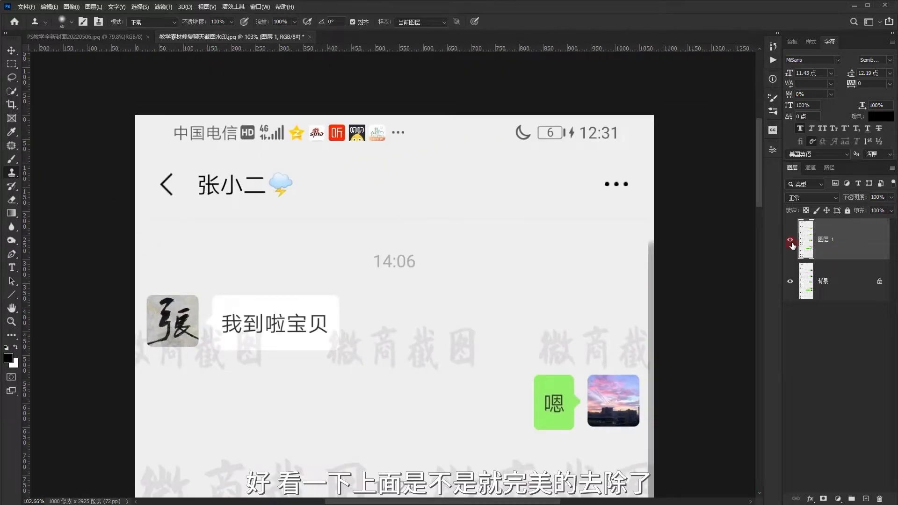
{"action": "left_click", "coordinate": [791, 240]}
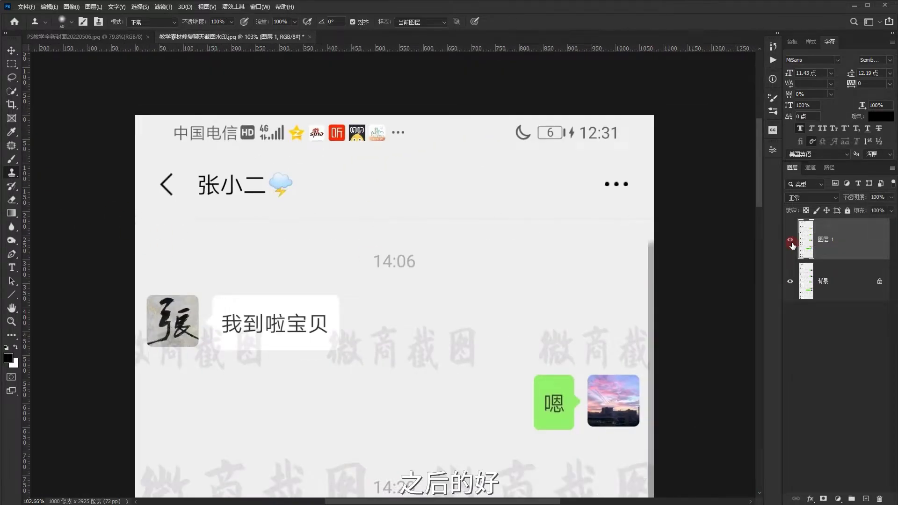
{"action": "scroll", "coordinate": [425, 257], "scroll_direction": "up", "scroll_amount": 2}
{"action": "scroll", "coordinate": [448, 247], "scroll_direction": "up", "scroll_amount": 1}
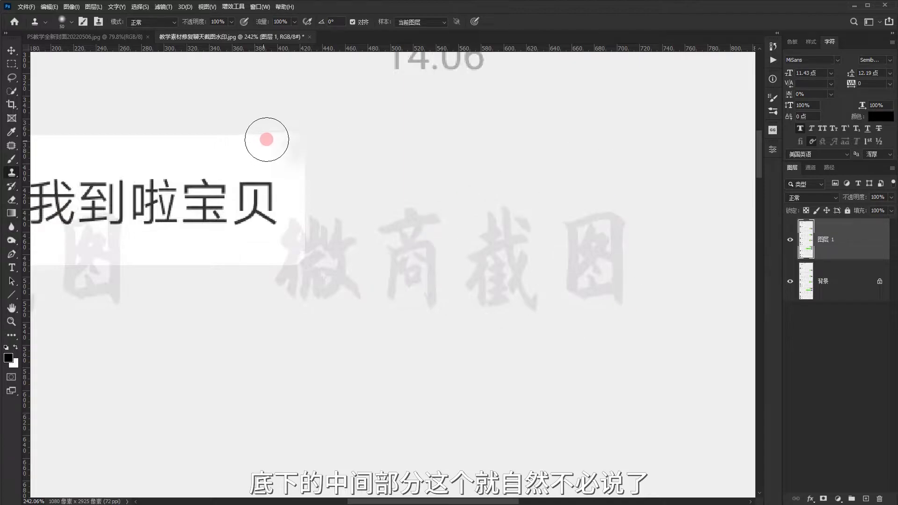
{"action": "scroll", "coordinate": [145, 197], "scroll_direction": "down", "scroll_amount": 2}
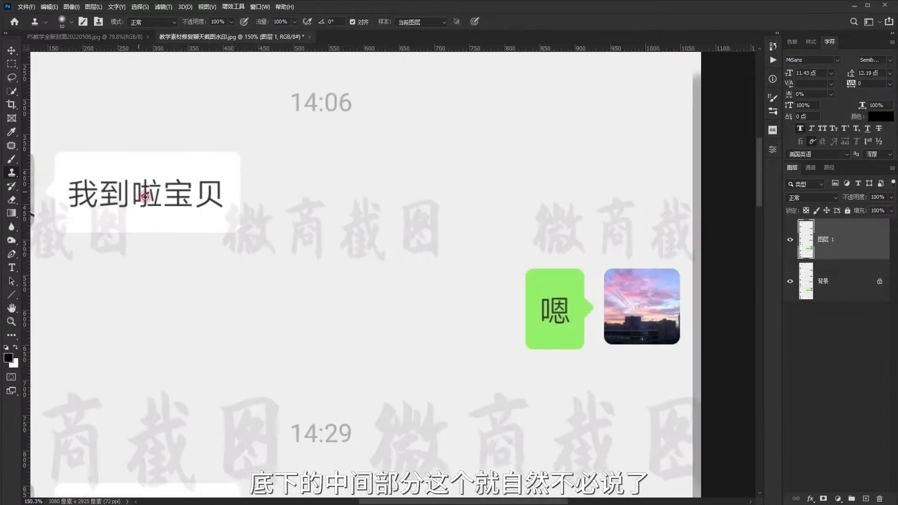
Fill a rectangle right of the 我到啦宝贝 bubble with eyedropper-sampled background grey
{"action": "left_click", "coordinate": [12, 63]}
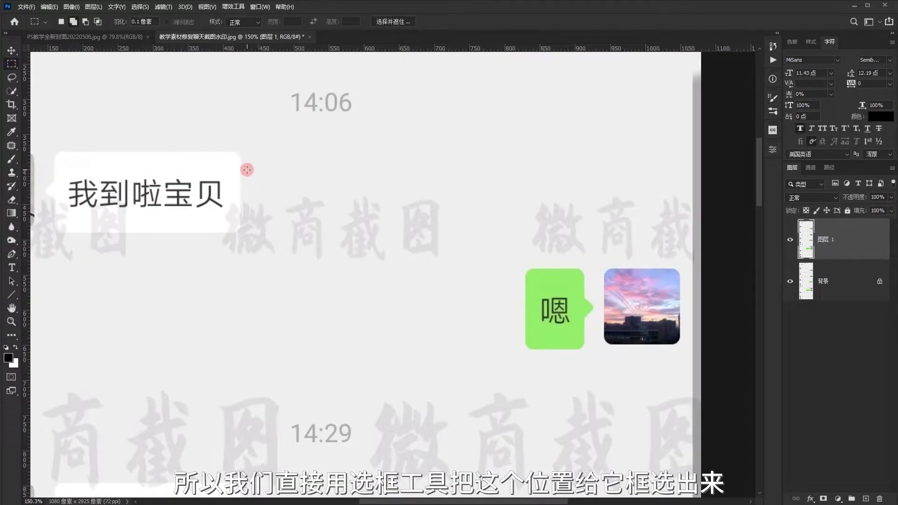
{"action": "left_click_drag", "start_coordinate": [247, 169], "coordinate": [455, 286]}
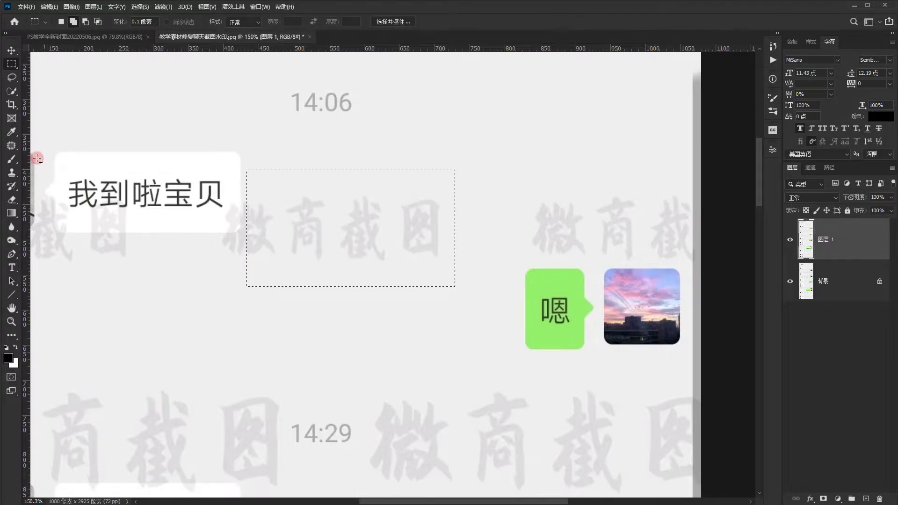
{"action": "left_click", "coordinate": [12, 132]}
{"action": "left_click", "coordinate": [480, 162]}
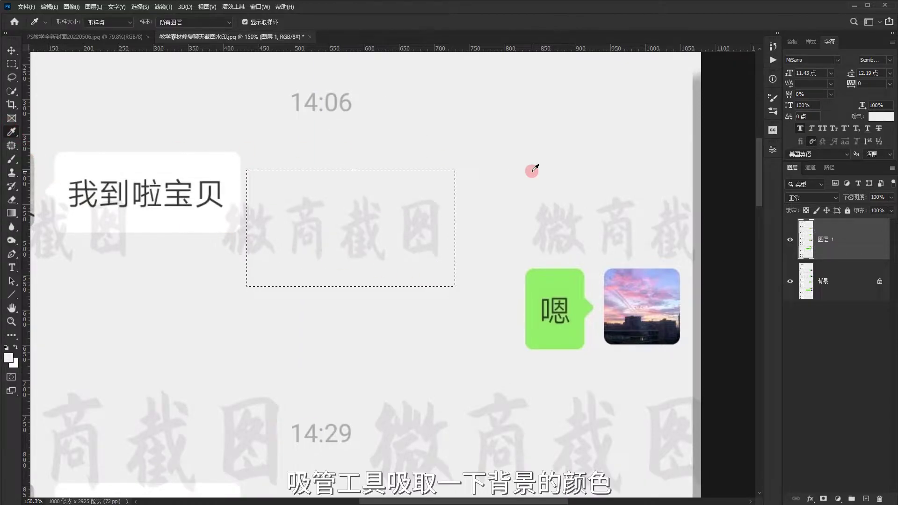
{"action": "key", "text": "alt+Delete"}
{"action": "key", "text": "ctrl+d"}
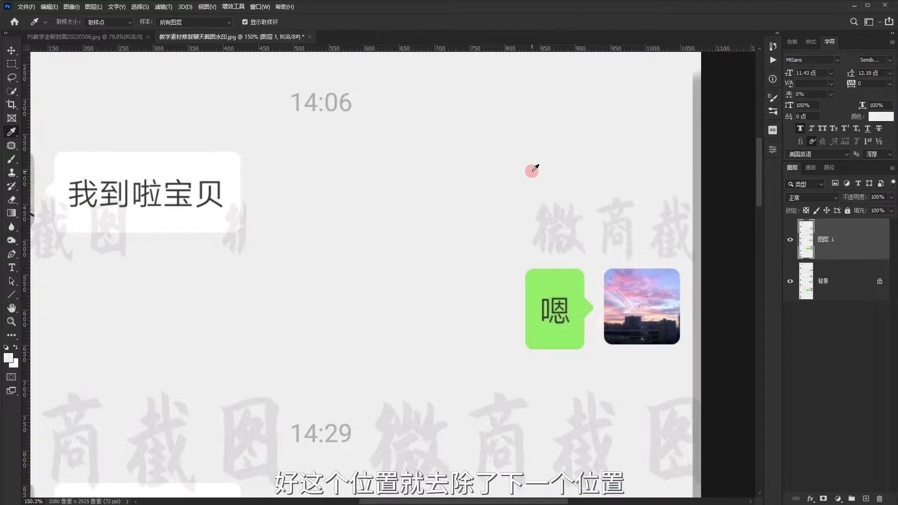
{"action": "scroll", "coordinate": [542, 176], "scroll_direction": "left", "scroll_amount": 5}
{"action": "scroll", "coordinate": [373, 206], "scroll_direction": "up", "scroll_amount": 3}
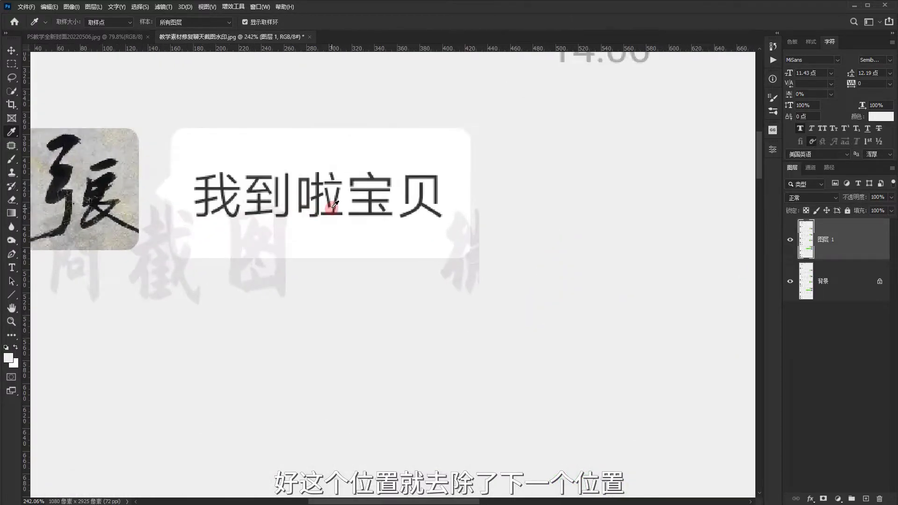
{"action": "scroll", "coordinate": [482, 238], "scroll_direction": "up", "scroll_amount": 3}
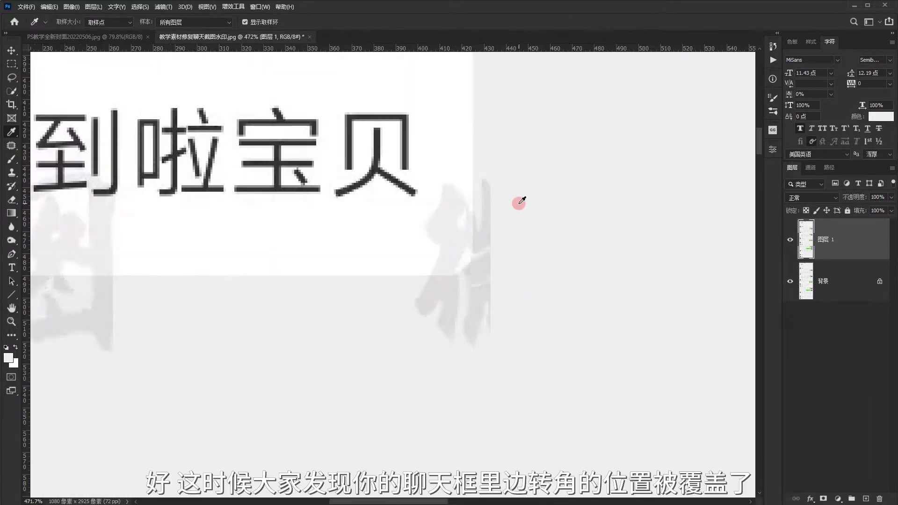
{"action": "scroll", "coordinate": [459, 236], "scroll_direction": "up", "scroll_amount": 1}
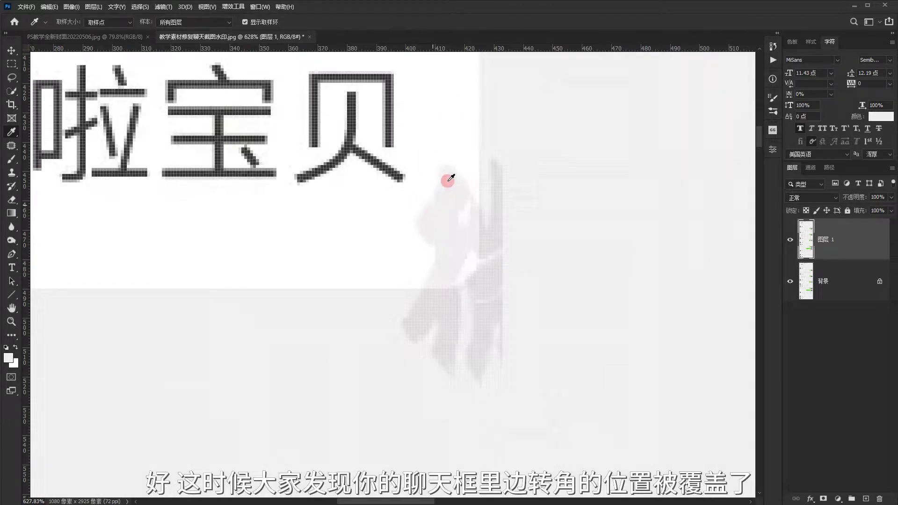
{"action": "scroll", "coordinate": [430, 239], "scroll_direction": "down", "scroll_amount": 2}
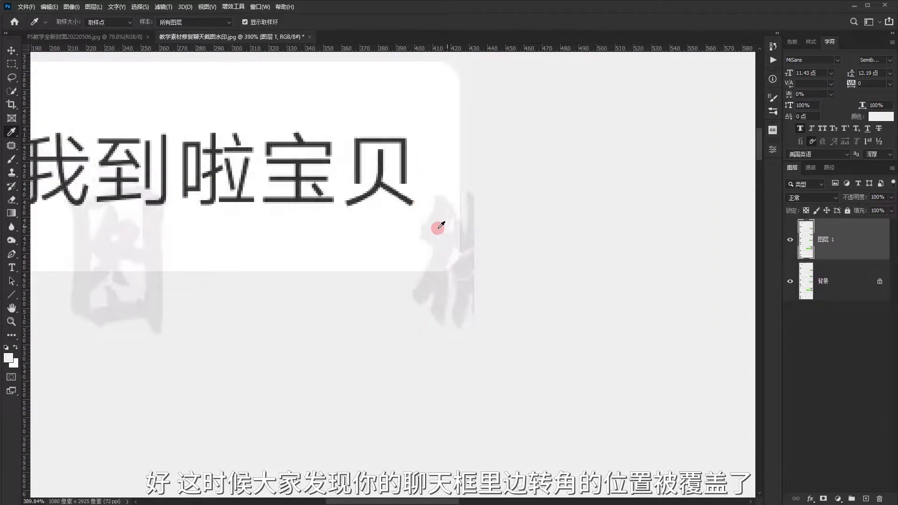
Copy the bubble's clean upper-right part onto 图层 2 and drag it down
{"action": "scroll", "coordinate": [413, 272], "scroll_direction": "down", "scroll_amount": 1}
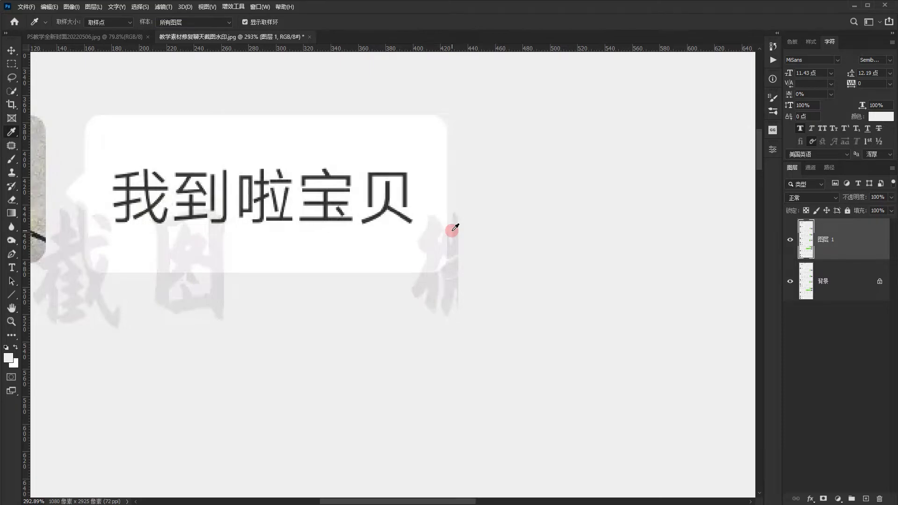
{"action": "left_click", "coordinate": [10, 64]}
{"action": "left_click_drag", "start_coordinate": [331, 81], "coordinate": [513, 167]}
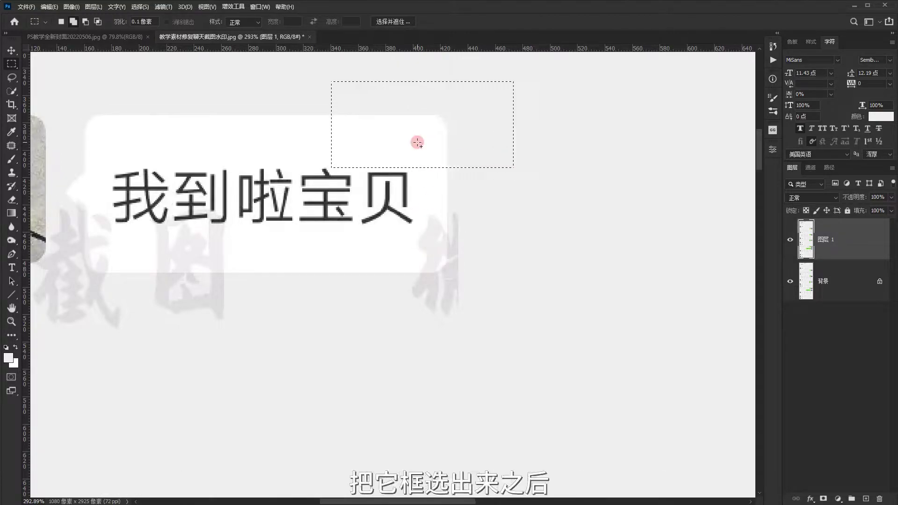
{"action": "key", "text": "ctrl+j"}
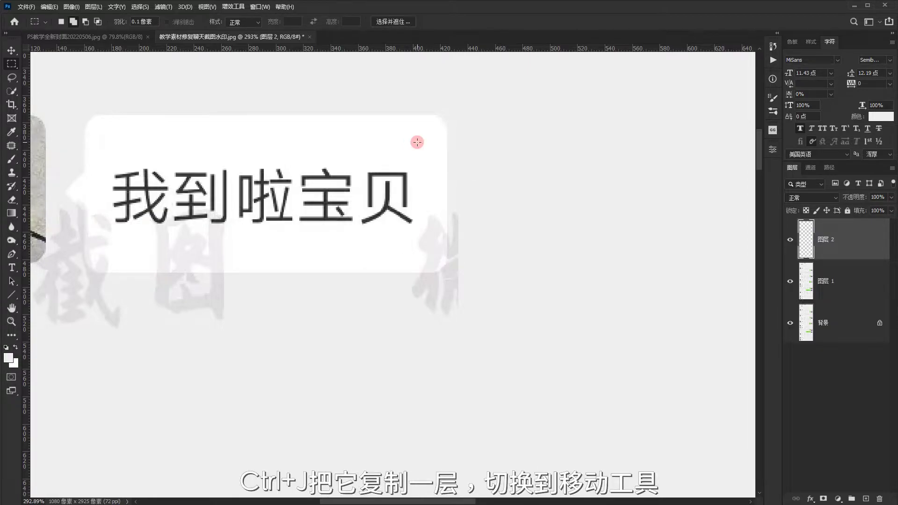
{"action": "left_click", "coordinate": [11, 51]}
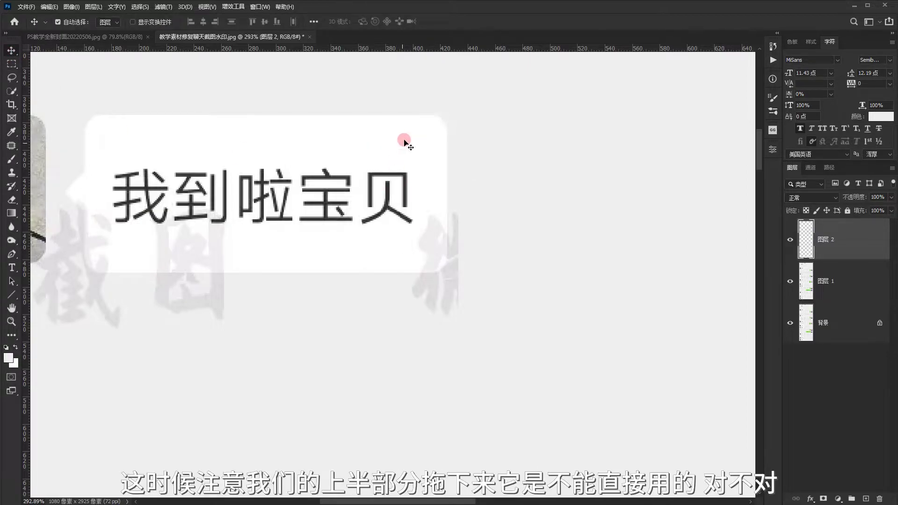
{"action": "mouse_move", "coordinate": [405, 142]}
{"action": "left_mouse_down"}
{"action": "mouse_move", "coordinate": [401, 240]}
{"action": "mouse_move", "coordinate": [420, 154]}
{"action": "left_mouse_up"}
Flip the 图层 2 patch vertically and align it below 宝贝, nudging down one pixel
{"action": "key", "text": "ctrl"}
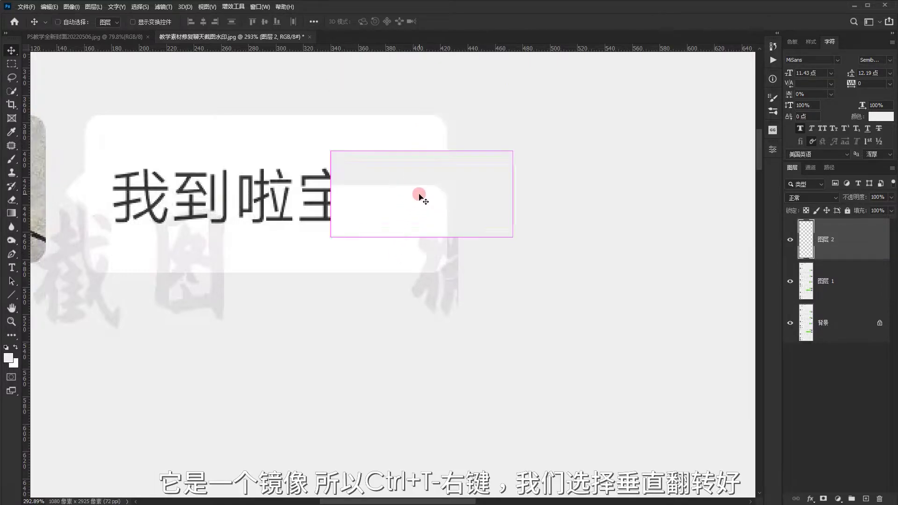
{"action": "key", "text": "ctrl+t"}
{"action": "right_click", "coordinate": [424, 176]}
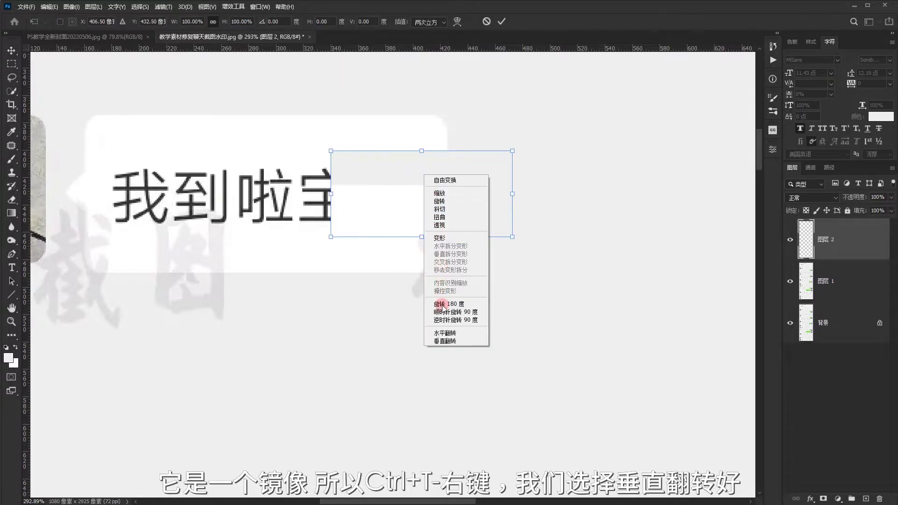
{"action": "left_click", "coordinate": [443, 346]}
{"action": "left_click_drag", "start_coordinate": [453, 175], "coordinate": [454, 243]}
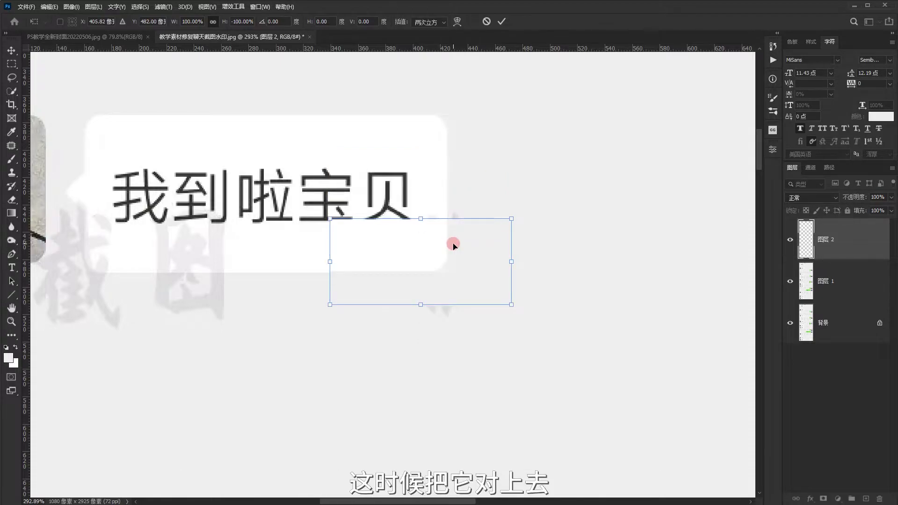
{"action": "scroll", "coordinate": [450, 243], "scroll_direction": "up", "scroll_amount": 3}
{"action": "key", "text": "Return"}
{"action": "scroll", "coordinate": [397, 240], "scroll_direction": "up", "scroll_amount": 2}
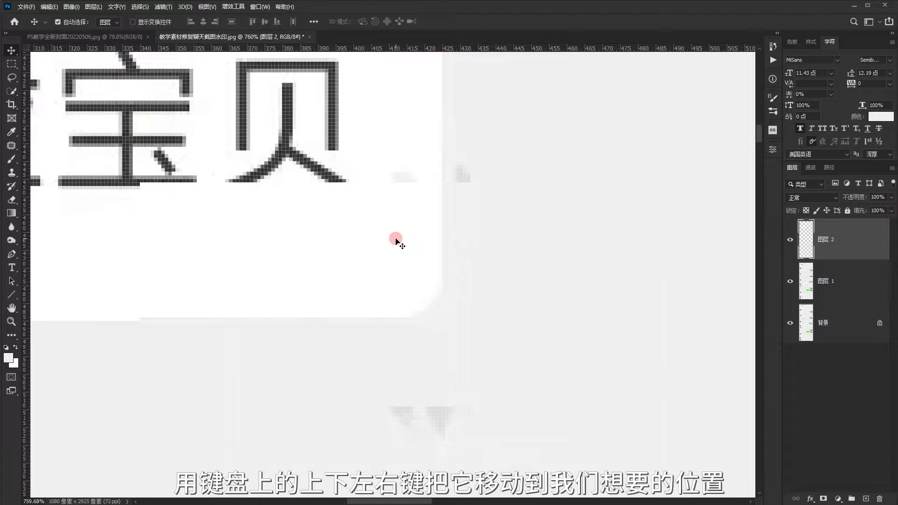
{"action": "key", "text": "Down"}
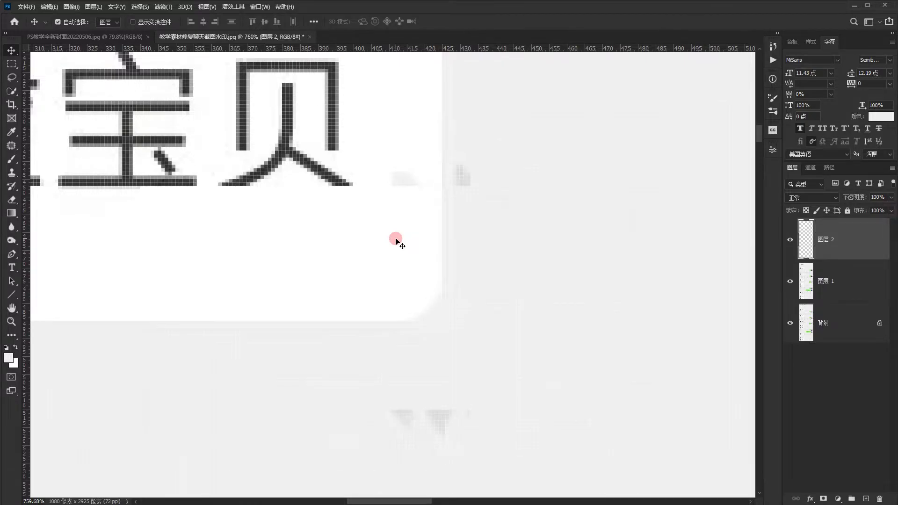
{"action": "scroll", "coordinate": [397, 241], "scroll_direction": "down", "scroll_amount": 2}
{"action": "scroll", "coordinate": [407, 244], "scroll_direction": "down", "scroll_amount": 1}
{"action": "scroll", "coordinate": [408, 245], "scroll_direction": "up", "scroll_amount": 2}
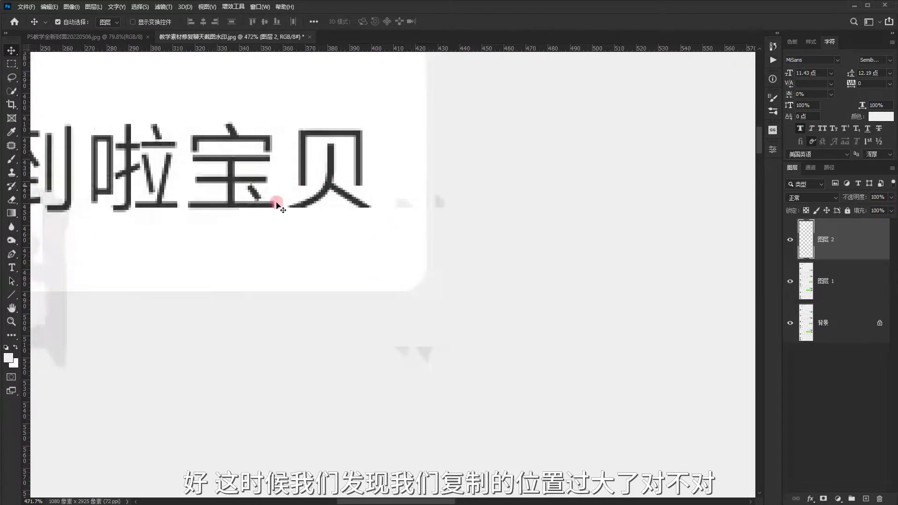
Add a layer mask to 图层 2 and paint black to reveal the tail of 贝
{"action": "left_click", "coordinate": [818, 234]}
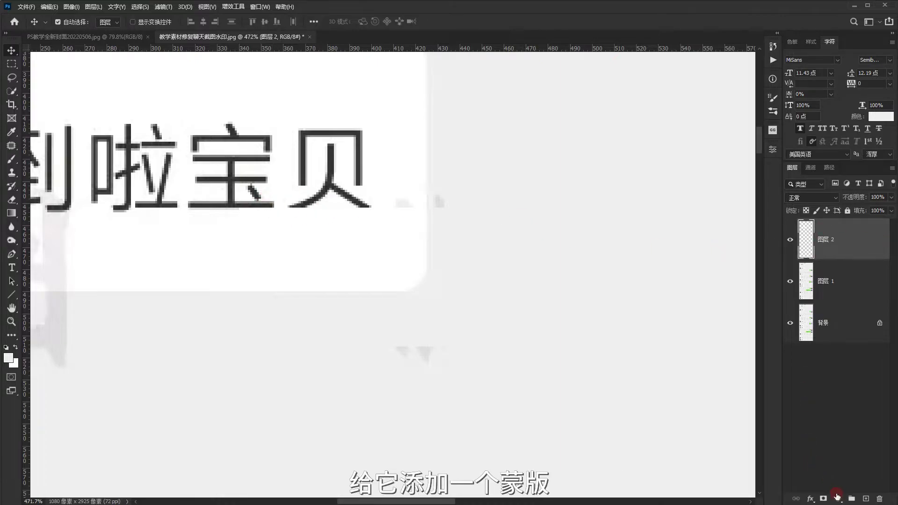
{"action": "left_click", "coordinate": [823, 499]}
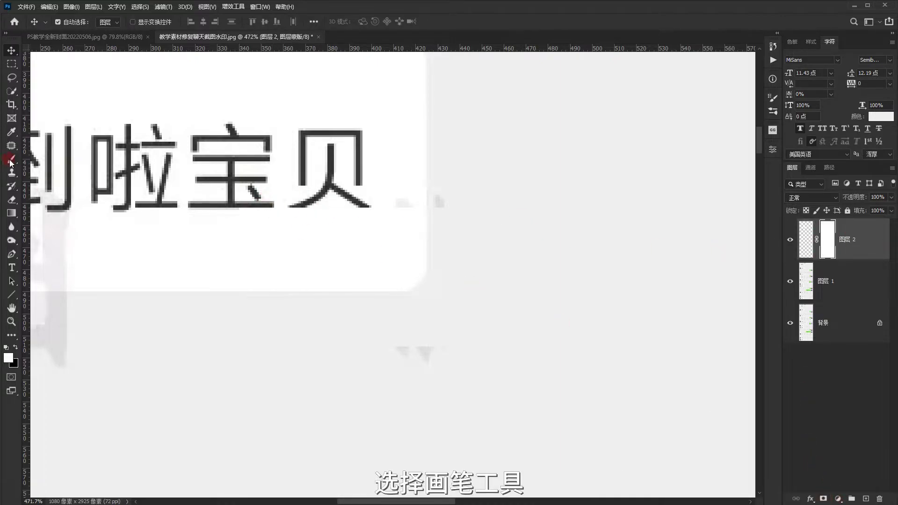
{"action": "left_click", "coordinate": [11, 160]}
{"action": "left_click", "coordinate": [15, 347]}
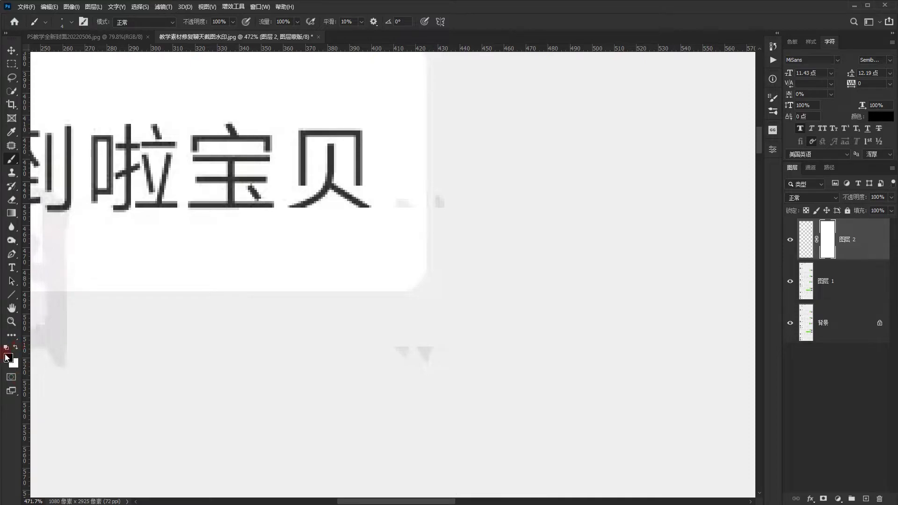
{"action": "scroll", "coordinate": [326, 204], "scroll_direction": "up", "scroll_amount": 3}
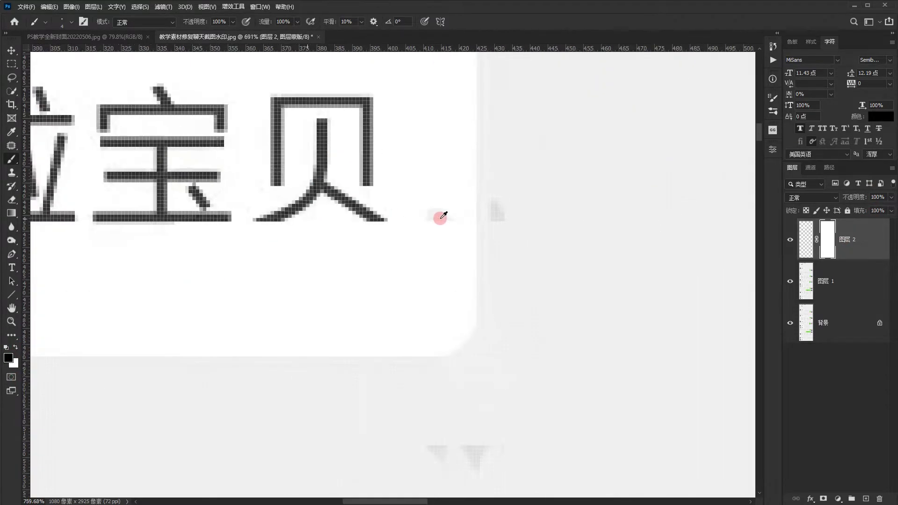
{"action": "scroll", "coordinate": [346, 225], "scroll_direction": "up", "scroll_amount": 3}
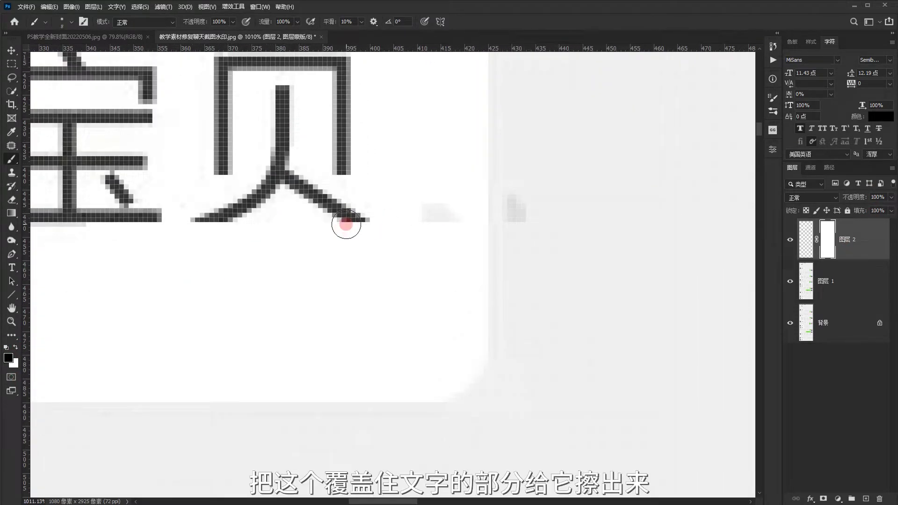
{"action": "left_click_drag", "start_coordinate": [341, 217], "coordinate": [373, 220]}
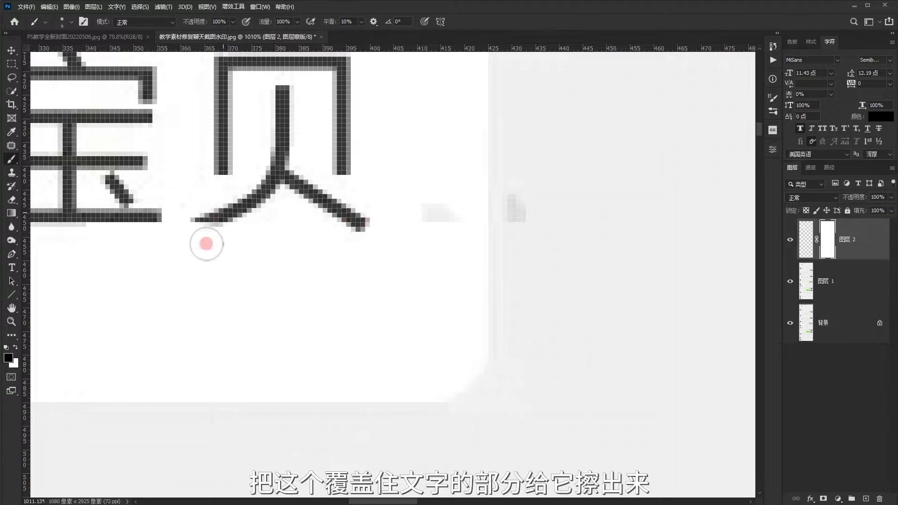
{"action": "scroll", "coordinate": [330, 207], "scroll_direction": "down", "scroll_amount": 2}
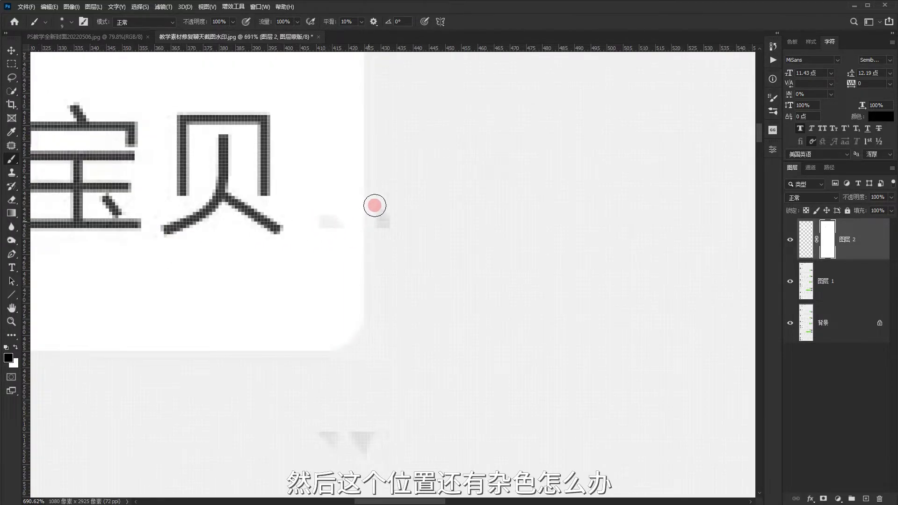
On 图层 1, paint white inside and sampled grey outside the bubble corner over smudges
{"action": "left_click", "coordinate": [810, 279]}
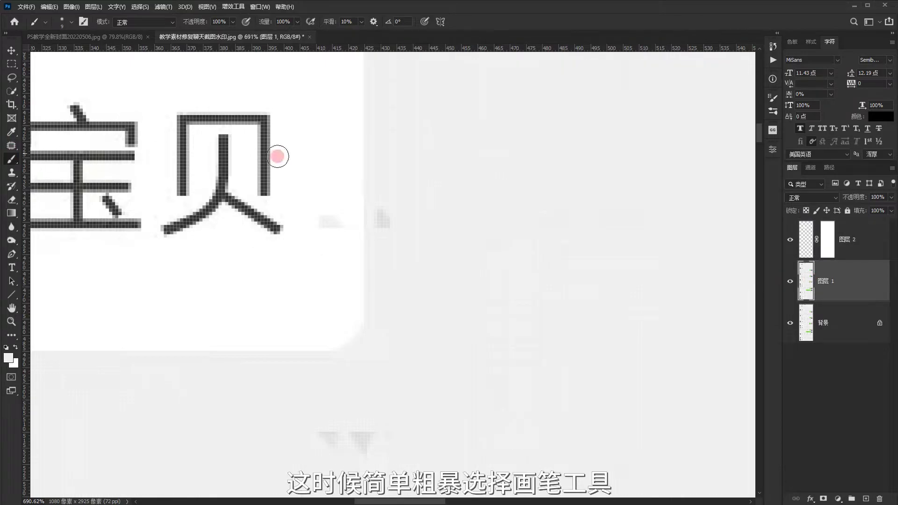
{"action": "scroll", "coordinate": [401, 166], "scroll_direction": "up", "scroll_amount": 2}
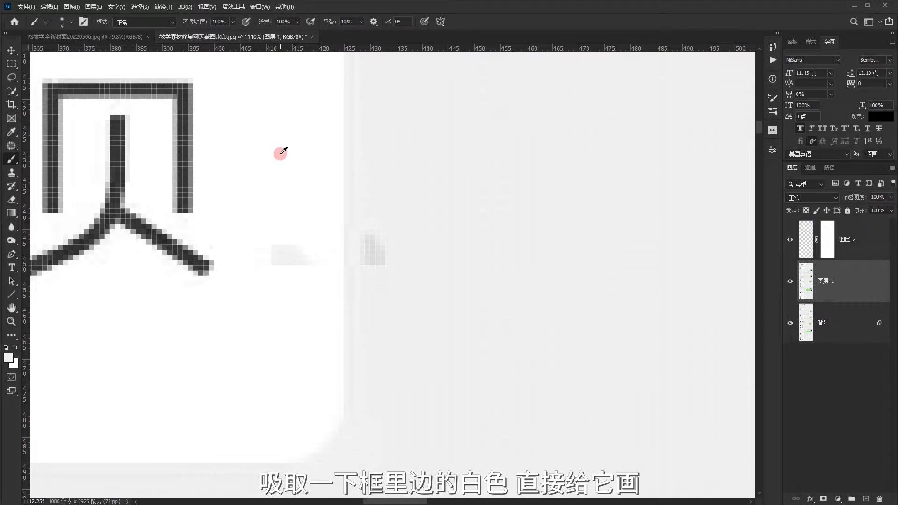
{"action": "left_click_drag", "start_coordinate": [281, 267], "coordinate": [297, 257]}
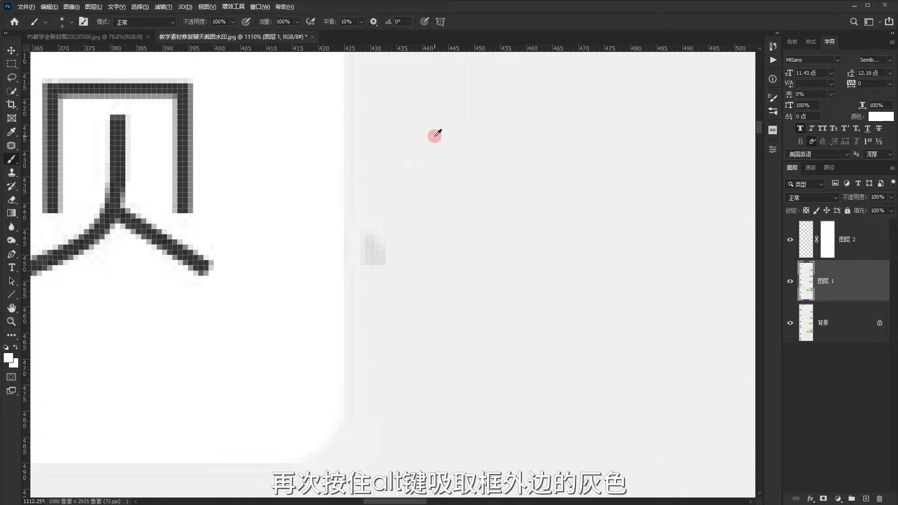
{"action": "left_click", "coordinate": [435, 136], "text": "alt"}
{"action": "left_click_drag", "start_coordinate": [377, 234], "coordinate": [374, 253]}
{"action": "scroll", "coordinate": [486, 191], "scroll_direction": "down", "scroll_amount": 1}
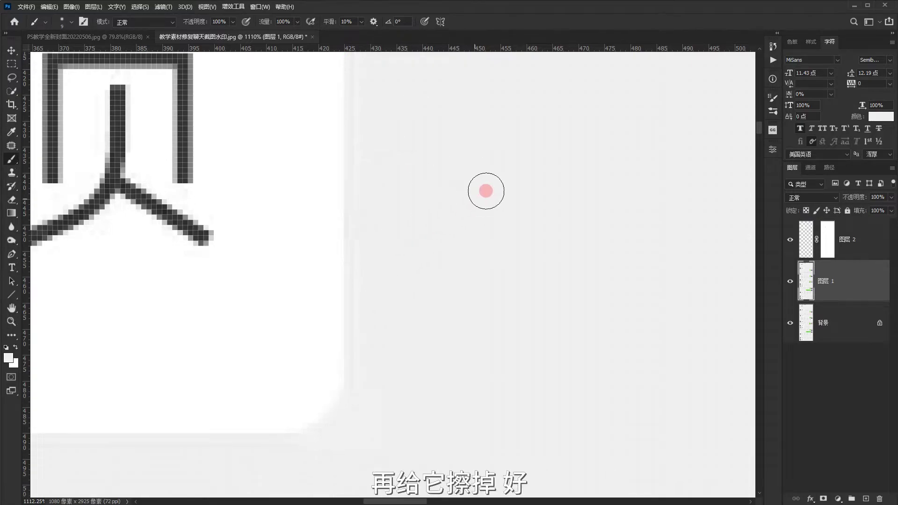
{"action": "scroll", "coordinate": [486, 191], "scroll_direction": "down", "scroll_amount": 5}
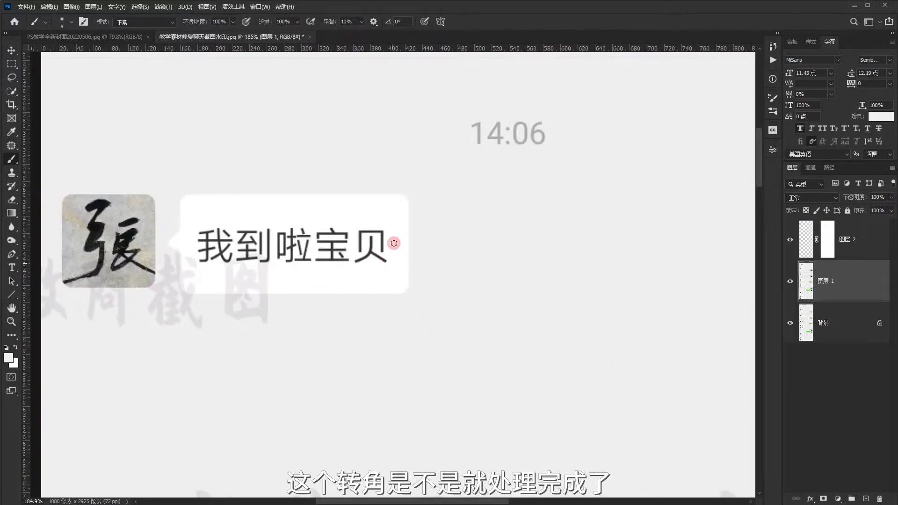
{"action": "scroll", "coordinate": [394, 243], "scroll_direction": "down", "scroll_amount": 2}
{"action": "scroll", "coordinate": [304, 227], "scroll_direction": "up", "scroll_amount": 3}
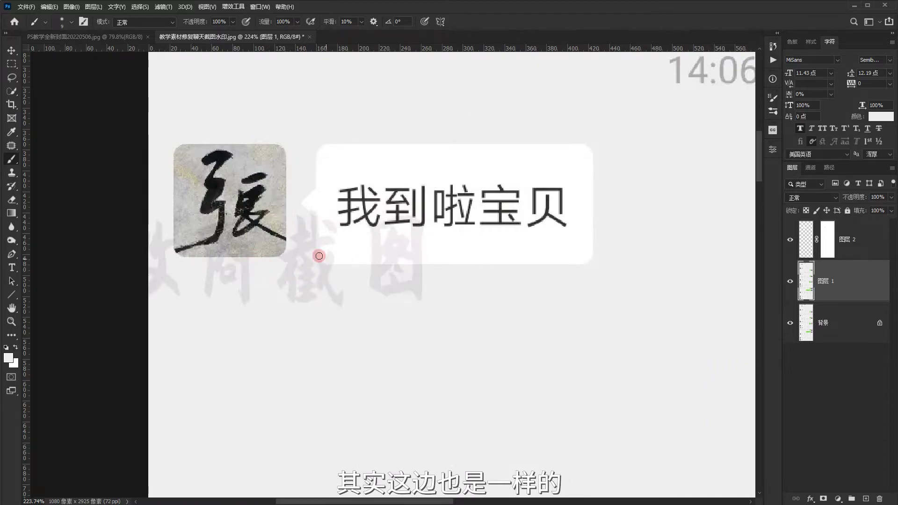
{"action": "scroll", "coordinate": [376, 240], "scroll_direction": "down", "scroll_amount": 2}
{"action": "scroll", "coordinate": [312, 246], "scroll_direction": "up", "scroll_amount": 2}
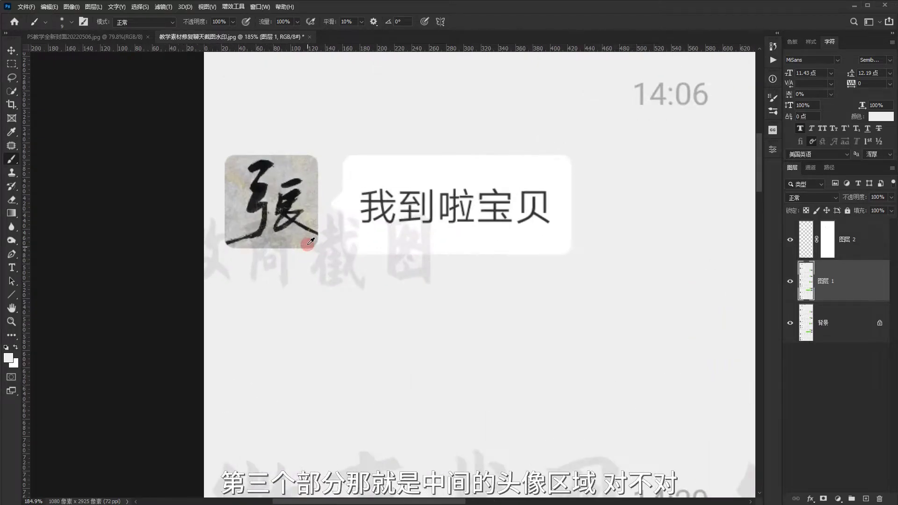
{"action": "scroll", "coordinate": [280, 201], "scroll_direction": "up", "scroll_amount": 1}
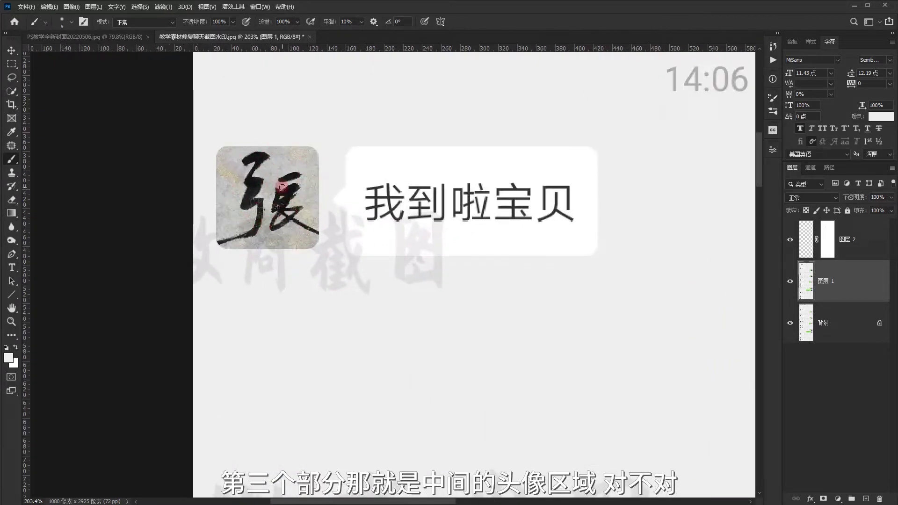
{"action": "scroll", "coordinate": [283, 187], "scroll_direction": "up", "scroll_amount": 1}
{"action": "scroll", "coordinate": [266, 210], "scroll_direction": "up", "scroll_amount": 2}
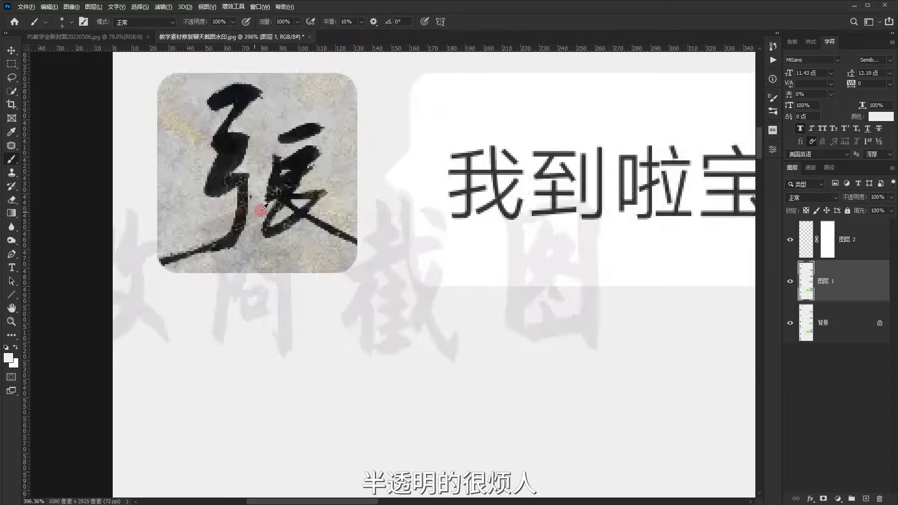
{"action": "scroll", "coordinate": [264, 207], "scroll_direction": "down", "scroll_amount": 3}
{"action": "scroll", "coordinate": [331, 176], "scroll_direction": "down", "scroll_amount": 1}
{"action": "scroll", "coordinate": [331, 180], "scroll_direction": "down", "scroll_amount": 2}
{"action": "scroll", "coordinate": [318, 220], "scroll_direction": "down", "scroll_amount": 1}
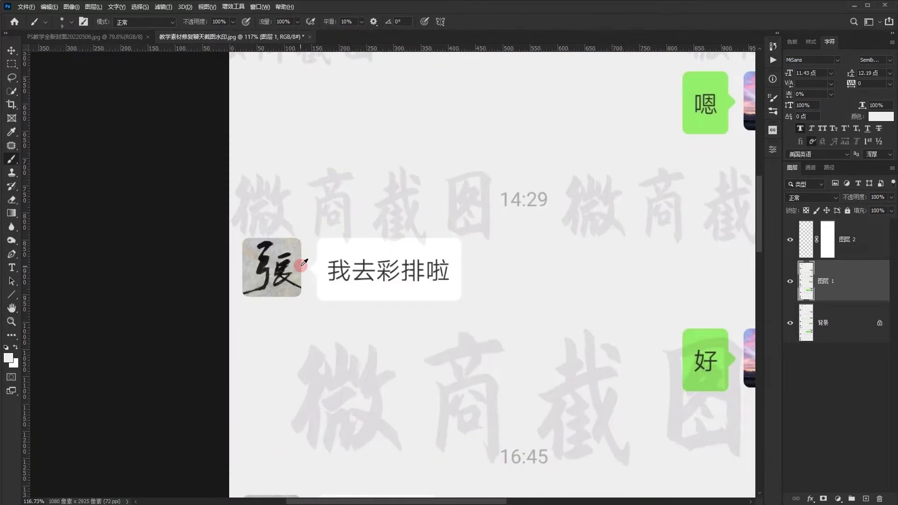
{"action": "scroll", "coordinate": [304, 263], "scroll_direction": "up", "scroll_amount": 2}
{"action": "scroll", "coordinate": [252, 258], "scroll_direction": "up", "scroll_amount": 2}
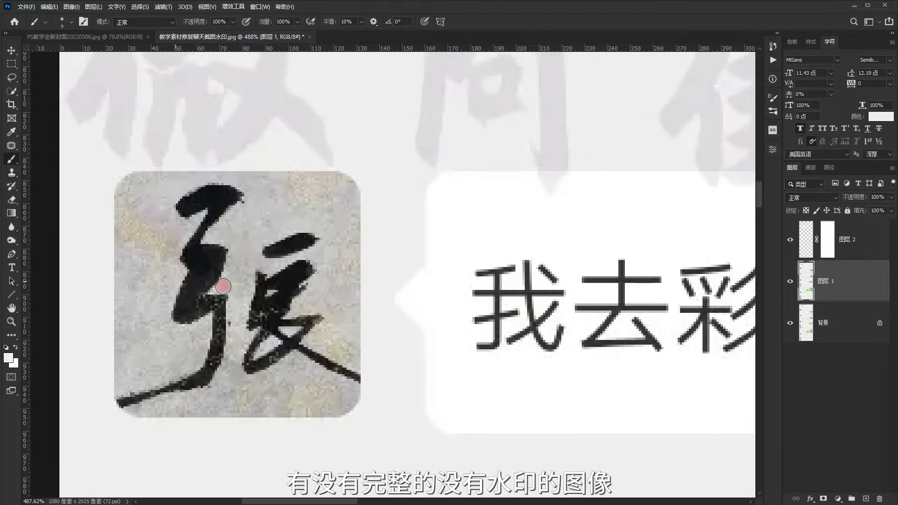
{"action": "scroll", "coordinate": [261, 185], "scroll_direction": "up", "scroll_amount": 1}
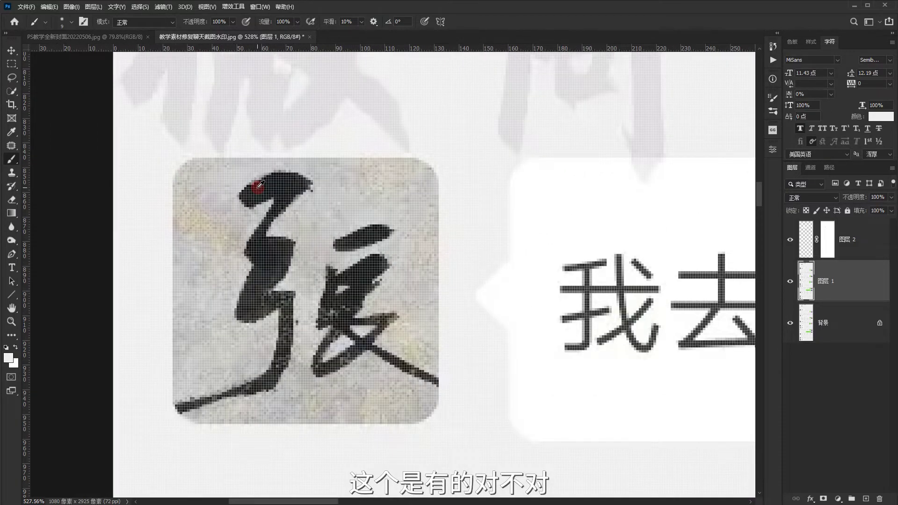
{"action": "scroll", "coordinate": [260, 187], "scroll_direction": "down", "scroll_amount": 3}
{"action": "scroll", "coordinate": [258, 191], "scroll_direction": "down", "scroll_amount": 2}
{"action": "scroll", "coordinate": [258, 193], "scroll_direction": "down", "scroll_amount": 1}
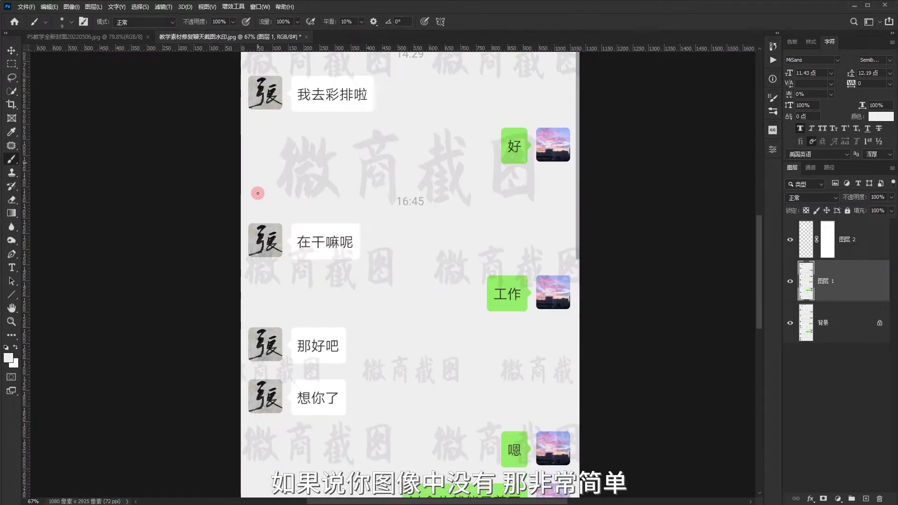
{"action": "scroll", "coordinate": [262, 224], "scroll_direction": "up", "scroll_amount": 2}
{"action": "scroll", "coordinate": [269, 220], "scroll_direction": "up", "scroll_amount": 2}
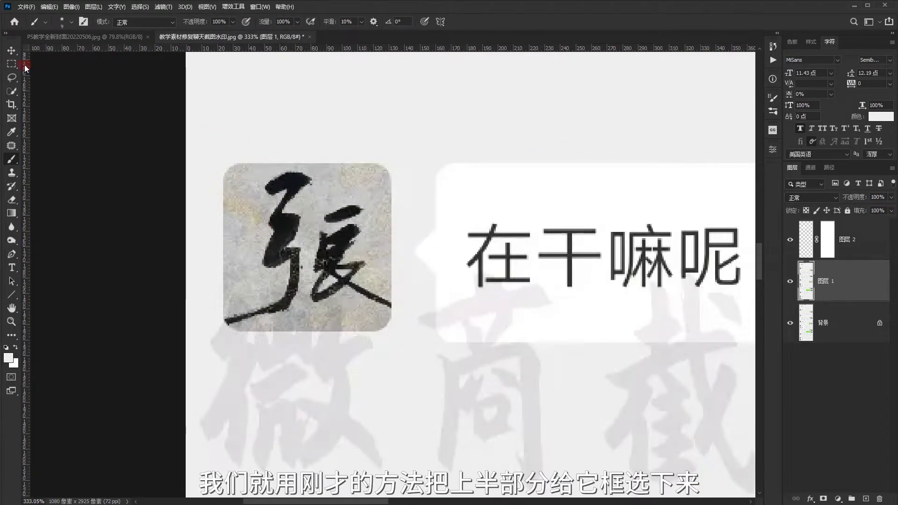
{"action": "left_click", "coordinate": [12, 63]}
{"action": "left_click_drag", "start_coordinate": [214, 162], "coordinate": [400, 252]}
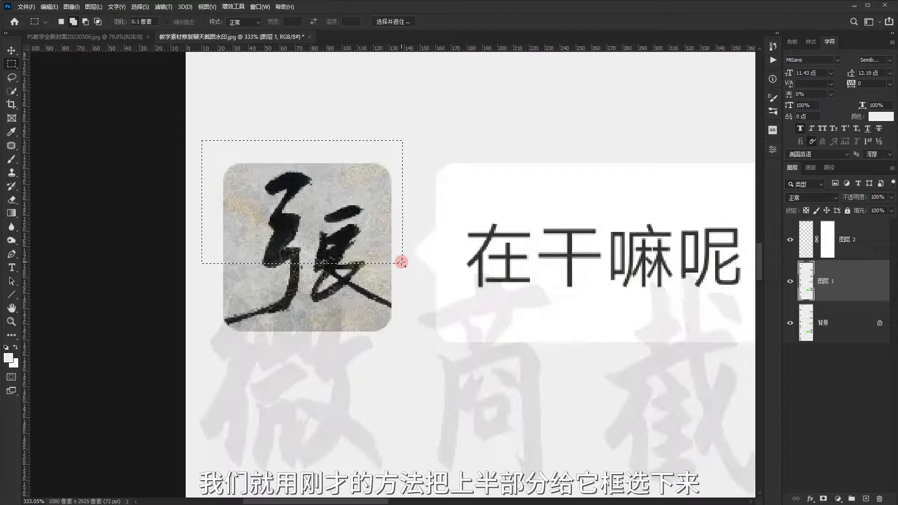
{"action": "left_click", "coordinate": [401, 258]}
{"action": "scroll", "coordinate": [323, 176], "scroll_direction": "down", "scroll_amount": 3}
{"action": "scroll", "coordinate": [323, 176], "scroll_direction": "down", "scroll_amount": 5}
{"action": "scroll", "coordinate": [313, 237], "scroll_direction": "up", "scroll_amount": 2}
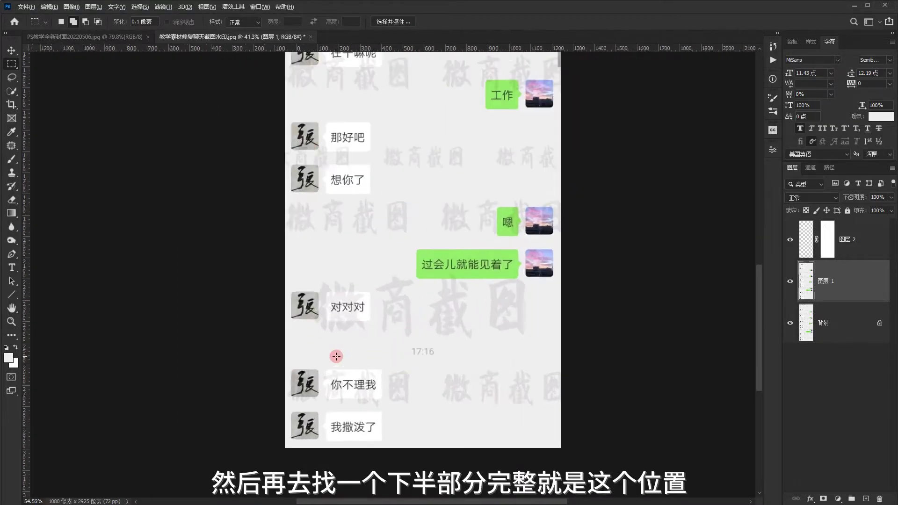
{"action": "scroll", "coordinate": [309, 355], "scroll_direction": "up", "scroll_amount": 3}
{"action": "scroll", "coordinate": [309, 328], "scroll_direction": "up", "scroll_amount": 1}
{"action": "scroll", "coordinate": [309, 328], "scroll_direction": "down", "scroll_amount": 2}
{"action": "scroll", "coordinate": [311, 351], "scroll_direction": "up", "scroll_amount": 2}
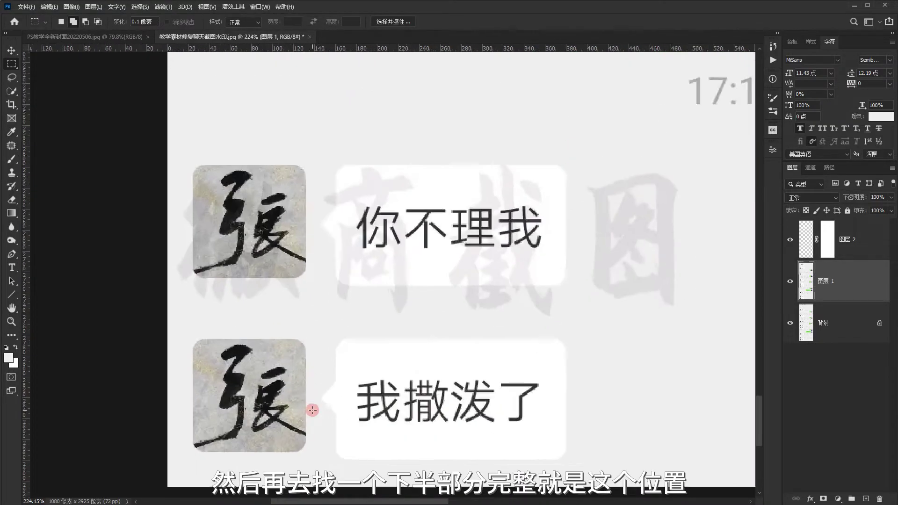
{"action": "scroll", "coordinate": [261, 421], "scroll_direction": "up", "scroll_amount": 1}
{"action": "scroll", "coordinate": [194, 440], "scroll_direction": "up", "scroll_amount": 2}
{"action": "left_click_drag", "start_coordinate": [112, 385], "coordinate": [357, 494]}
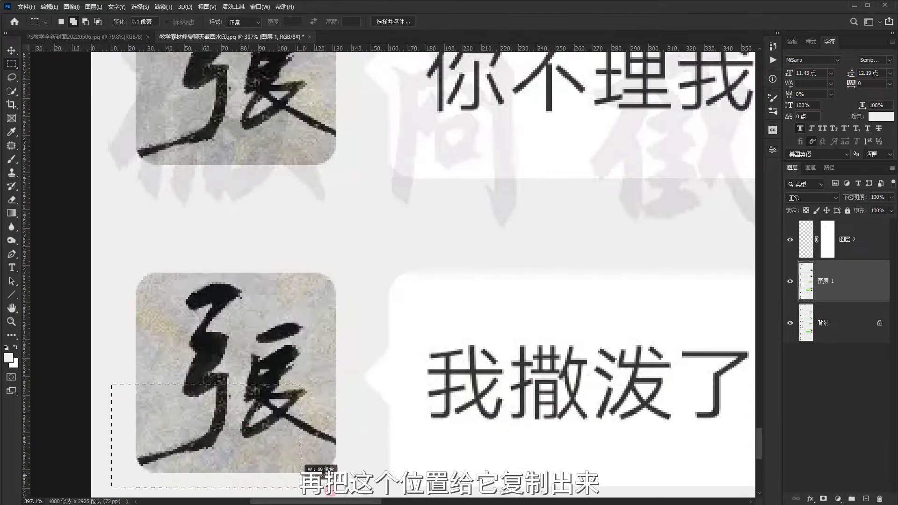
{"action": "scroll", "coordinate": [365, 126], "scroll_direction": "down", "scroll_amount": 3}
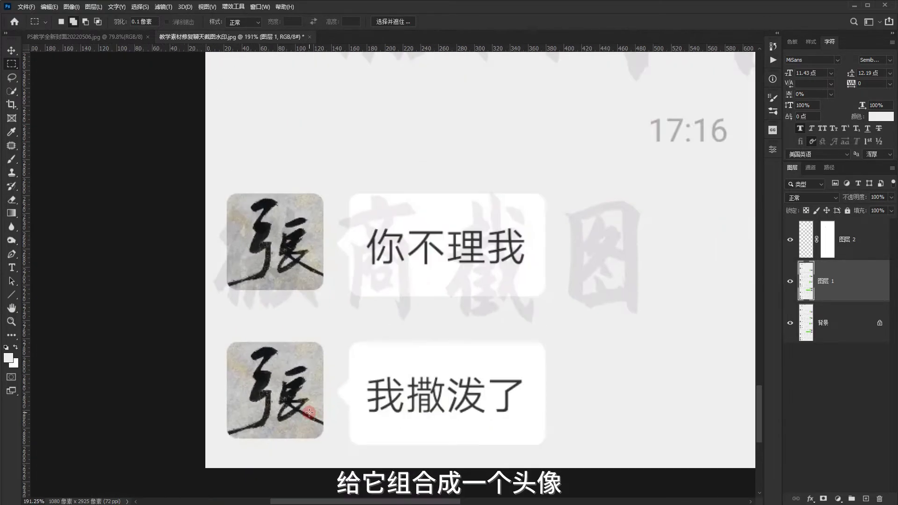
{"action": "scroll", "coordinate": [365, 125], "scroll_direction": "down", "scroll_amount": 2}
{"action": "scroll", "coordinate": [365, 126], "scroll_direction": "up", "scroll_amount": 1}
{"action": "scroll", "coordinate": [355, 121], "scroll_direction": "up", "scroll_amount": 2}
{"action": "scroll", "coordinate": [344, 124], "scroll_direction": "up", "scroll_amount": 3}
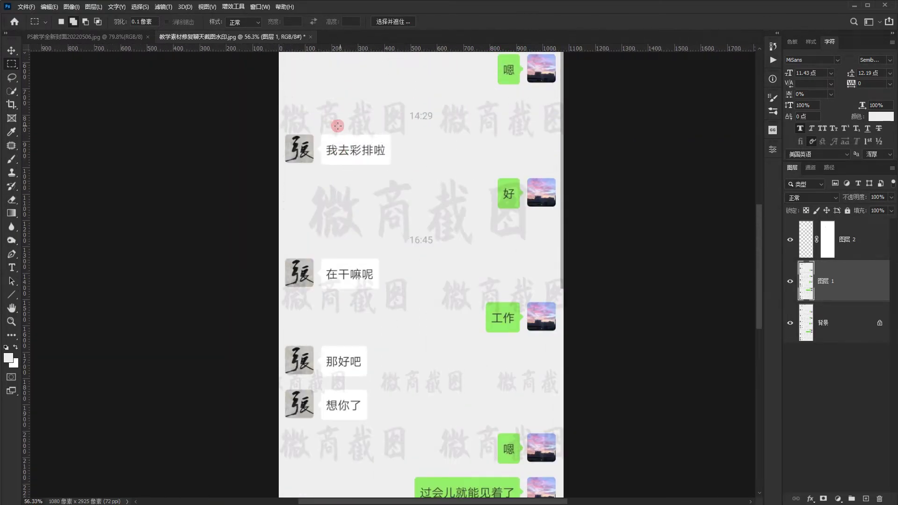
{"action": "scroll", "coordinate": [327, 177], "scroll_direction": "up", "scroll_amount": 1}
{"action": "scroll", "coordinate": [313, 234], "scroll_direction": "up", "scroll_amount": 3}
{"action": "scroll", "coordinate": [304, 243], "scroll_direction": "up", "scroll_amount": 2}
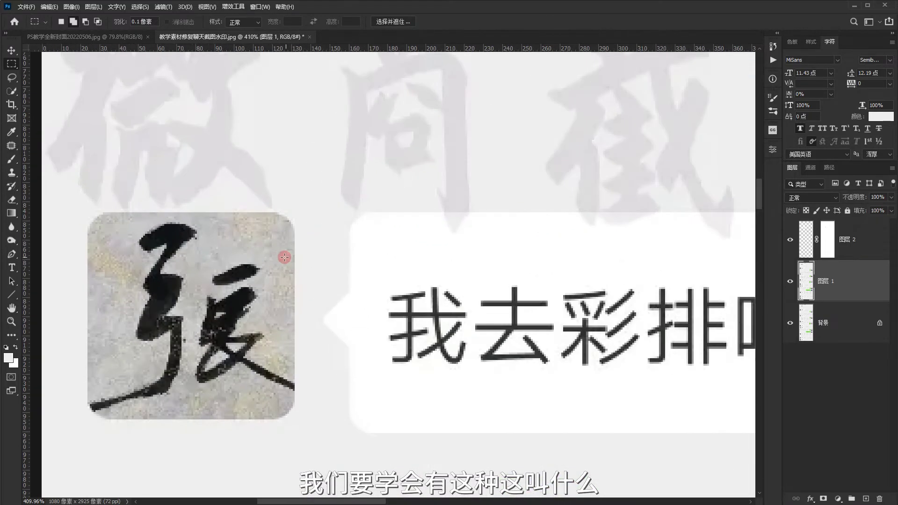
{"action": "scroll", "coordinate": [281, 243], "scroll_direction": "down", "scroll_amount": 1}
{"action": "scroll", "coordinate": [267, 288], "scroll_direction": "up", "scroll_amount": 2}
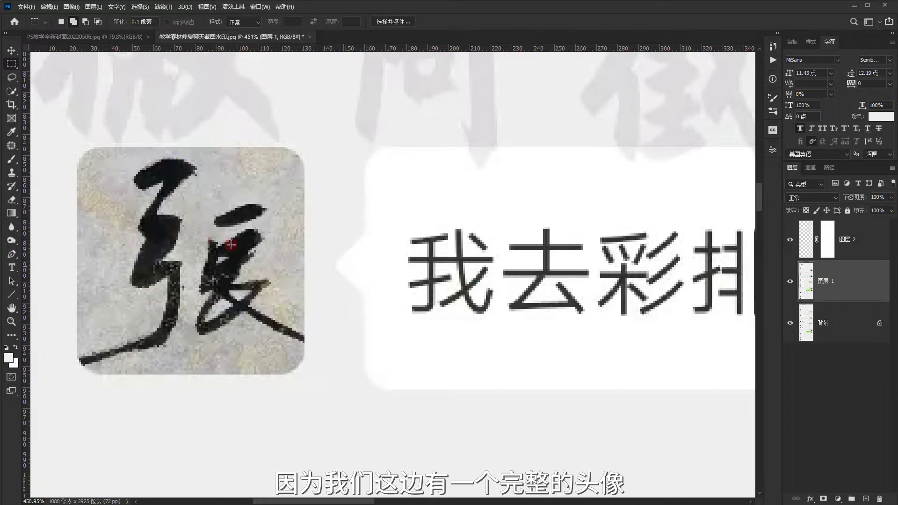
Select the intact avatar beside 我去彩排啦 and copy it onto new layer 图层 3
{"action": "left_click_drag", "start_coordinate": [65, 148], "coordinate": [297, 351]}
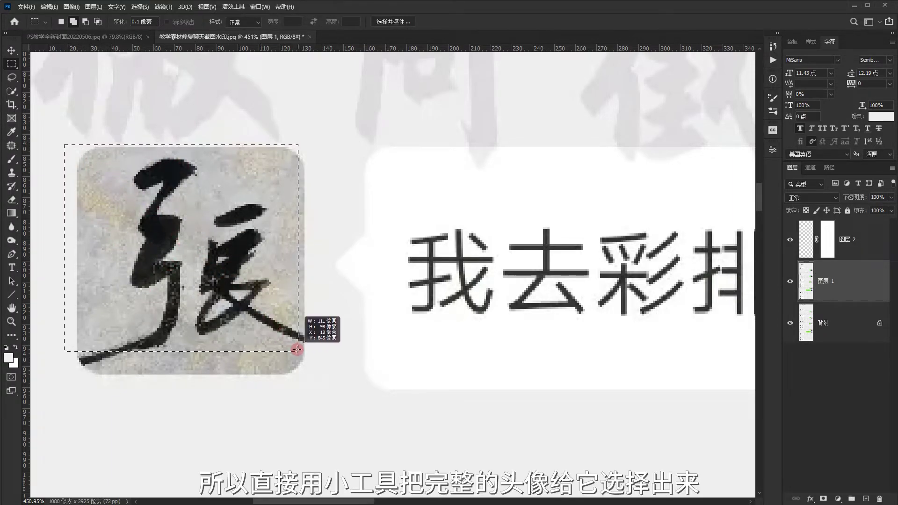
{"action": "left_click_drag", "start_coordinate": [296, 351], "coordinate": [318, 383]}
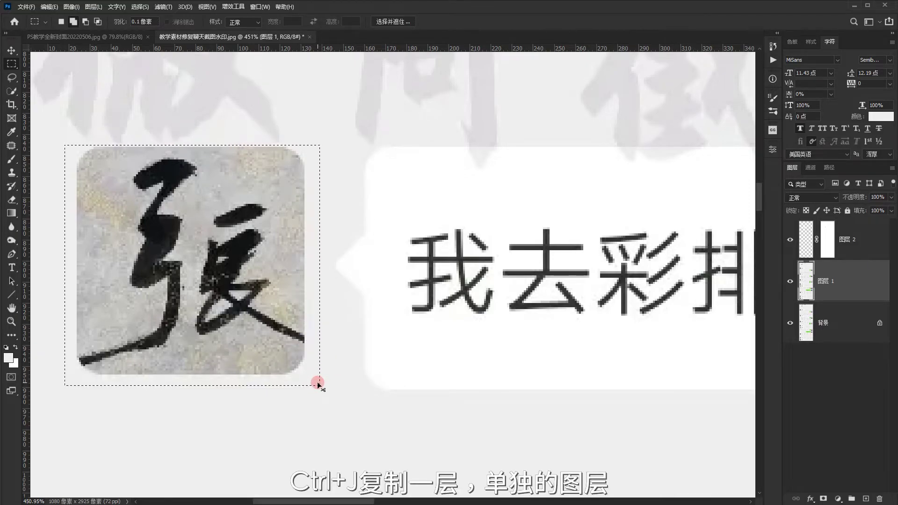
{"action": "key", "text": "ctrl+j"}
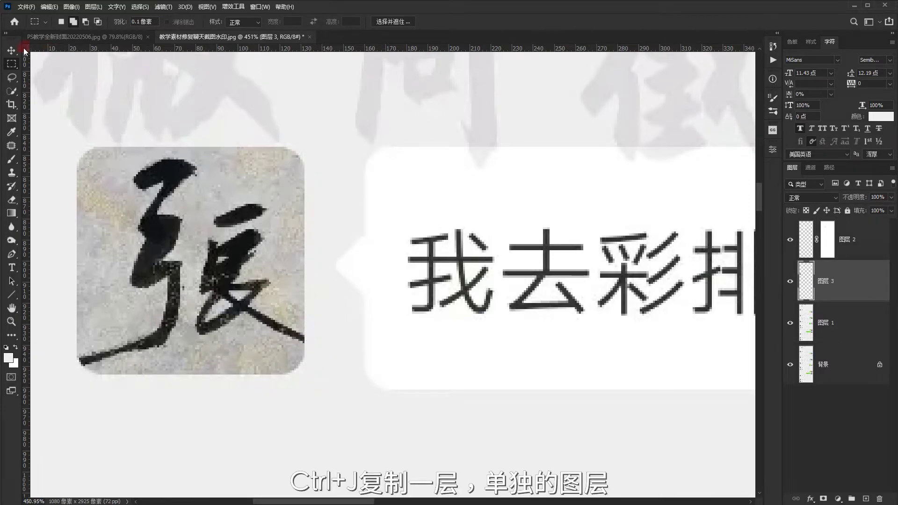
{"action": "left_click", "coordinate": [12, 50]}
{"action": "scroll", "coordinate": [303, 373], "scroll_direction": "down", "scroll_amount": 5}
{"action": "scroll", "coordinate": [304, 372], "scroll_direction": "down", "scroll_amount": 5}
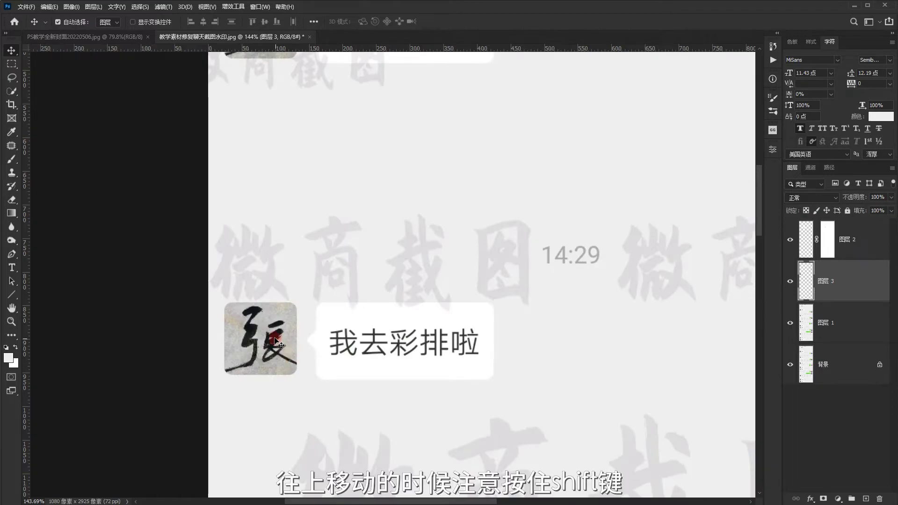
Move the 图层 3 avatar over the watermarked one at reduced opacity, nudge to align, restore 100%
{"action": "mouse_move", "coordinate": [266, 298]}
{"action": "left_mouse_down"}
{"action": "mouse_move", "coordinate": [268, 324]}
{"action": "mouse_move", "coordinate": [272, 129]}
{"action": "left_mouse_up"}
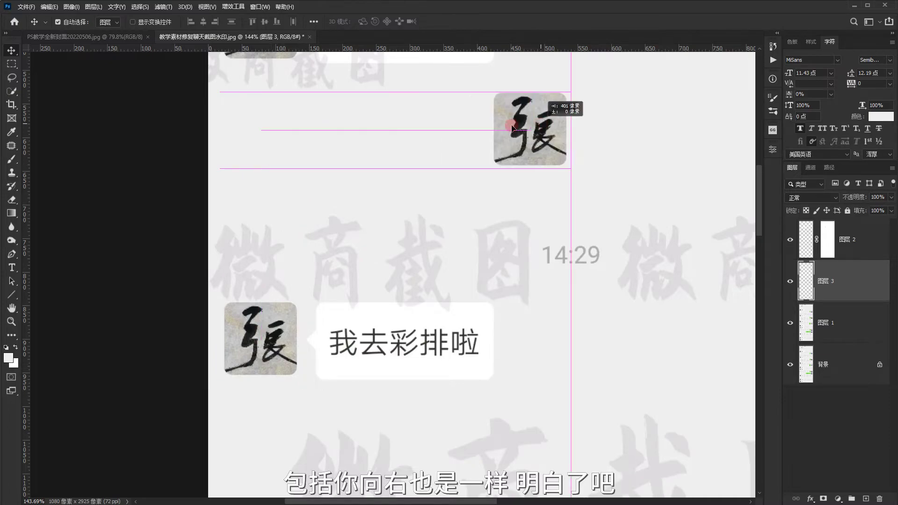
{"action": "left_click_drag", "start_coordinate": [272, 129], "coordinate": [488, 124]}
{"action": "key", "text": "ctrl+z"}
{"action": "key", "text": "ctrl+z"}
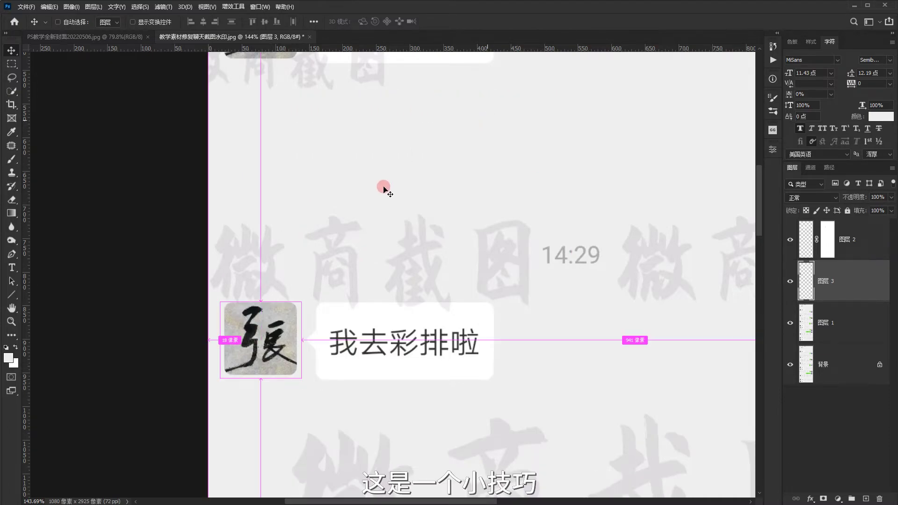
{"action": "scroll", "coordinate": [283, 313], "scroll_direction": "up", "scroll_amount": 2}
{"action": "left_click_drag", "start_coordinate": [267, 358], "coordinate": [272, 63]}
{"action": "scroll", "coordinate": [297, 165], "scroll_direction": "up", "scroll_amount": 4}
{"action": "scroll", "coordinate": [302, 182], "scroll_direction": "up", "scroll_amount": 6}
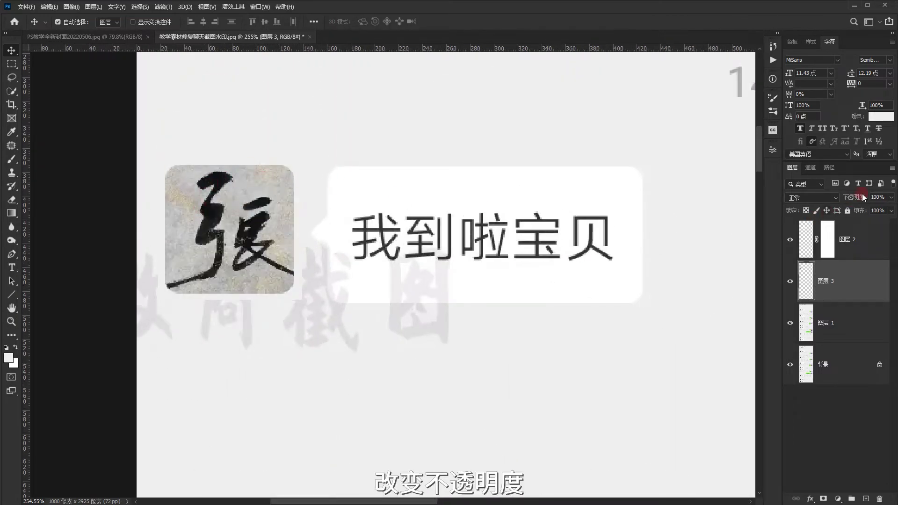
{"action": "left_click_drag", "start_coordinate": [859, 197], "coordinate": [840, 196]}
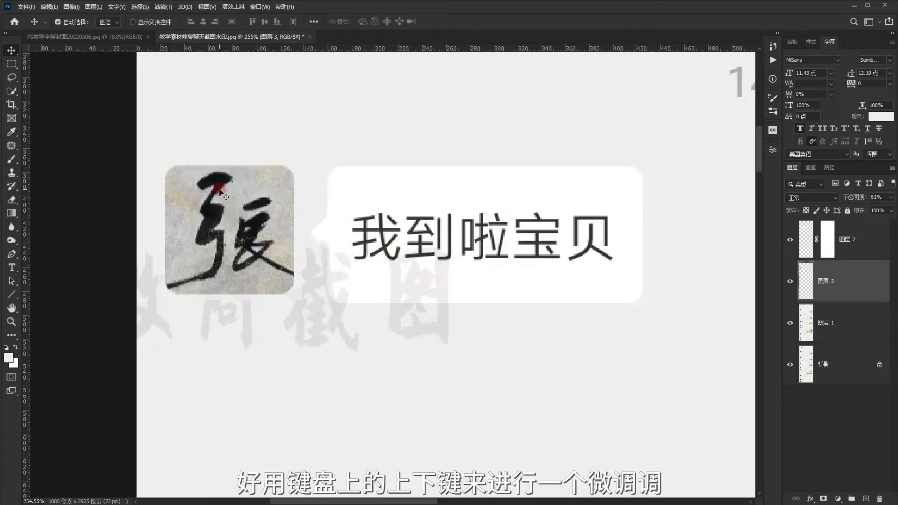
{"action": "key", "text": "Down"}
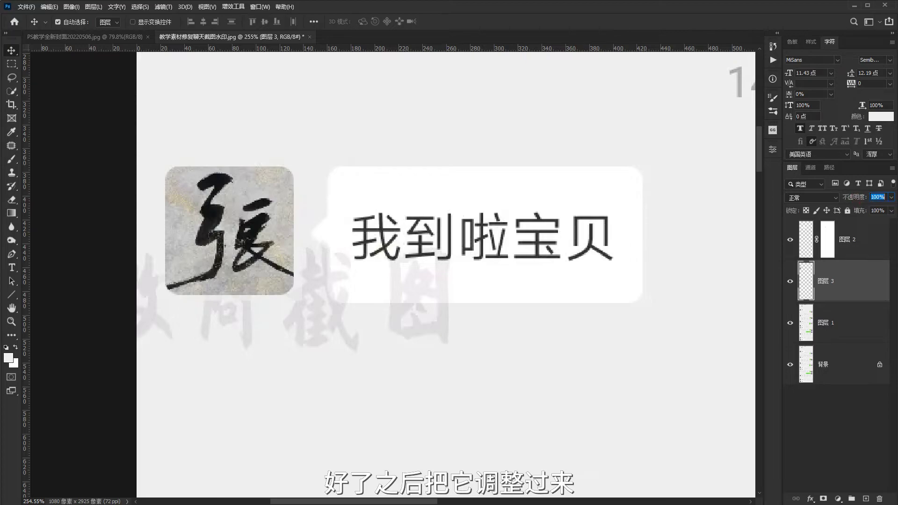
{"action": "left_click", "coordinate": [237, 257]}
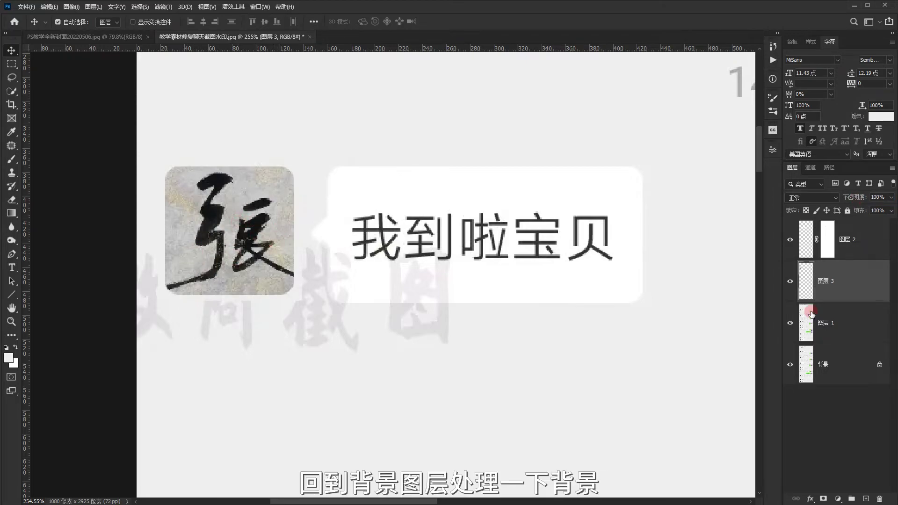
{"action": "left_click", "coordinate": [514, 323]}
Brush background grey over the left-edge watermark strokes and the 向 and 截 strokes
{"action": "scroll", "coordinate": [164, 299], "scroll_direction": "up", "scroll_amount": 5}
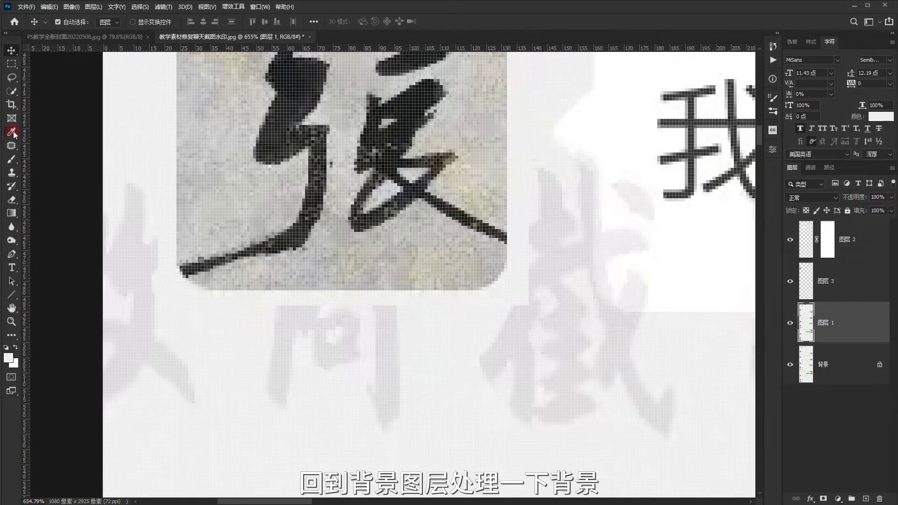
{"action": "left_click", "coordinate": [11, 159]}
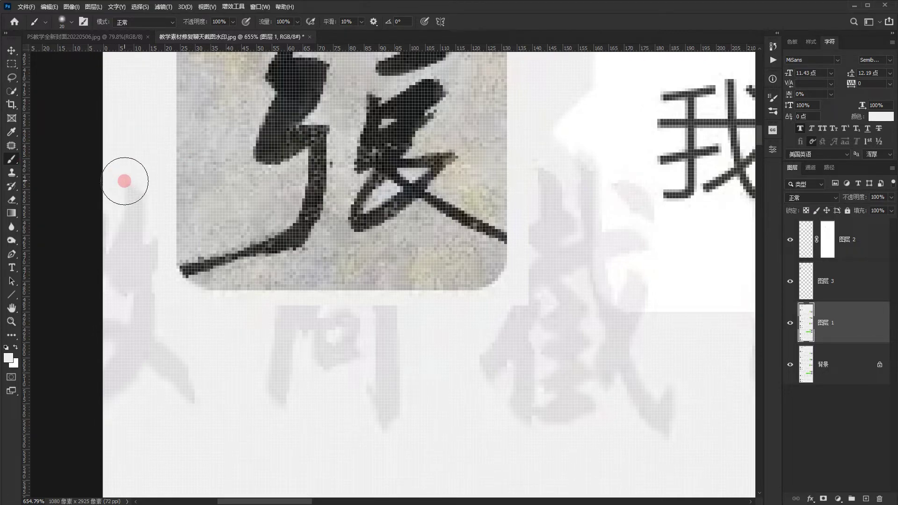
{"action": "mouse_move", "coordinate": [124, 181]}
{"action": "left_mouse_down"}
{"action": "mouse_move", "coordinate": [132, 321]}
{"action": "mouse_move", "coordinate": [100, 397]}
{"action": "mouse_move", "coordinate": [143, 414]}
{"action": "mouse_move", "coordinate": [191, 405]}
{"action": "mouse_move", "coordinate": [211, 372]}
{"action": "left_mouse_up"}
{"action": "scroll", "coordinate": [210, 372], "scroll_direction": "right", "scroll_amount": 5}
{"action": "left_click_drag", "start_coordinate": [370, 343], "coordinate": [462, 372]}
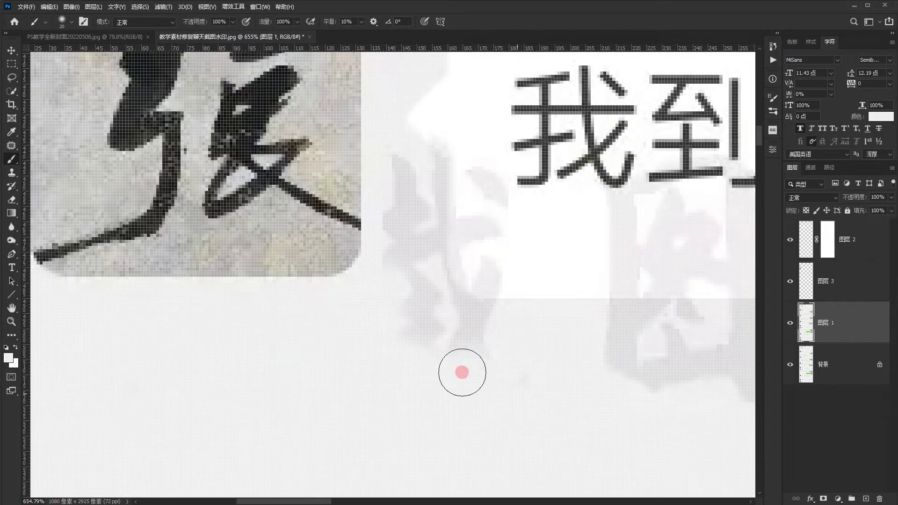
{"action": "scroll", "coordinate": [462, 373], "scroll_direction": "down", "scroll_amount": 2}
{"action": "scroll", "coordinate": [458, 385], "scroll_direction": "up", "scroll_amount": 2}
{"action": "scroll", "coordinate": [367, 310], "scroll_direction": "down", "scroll_amount": 3}
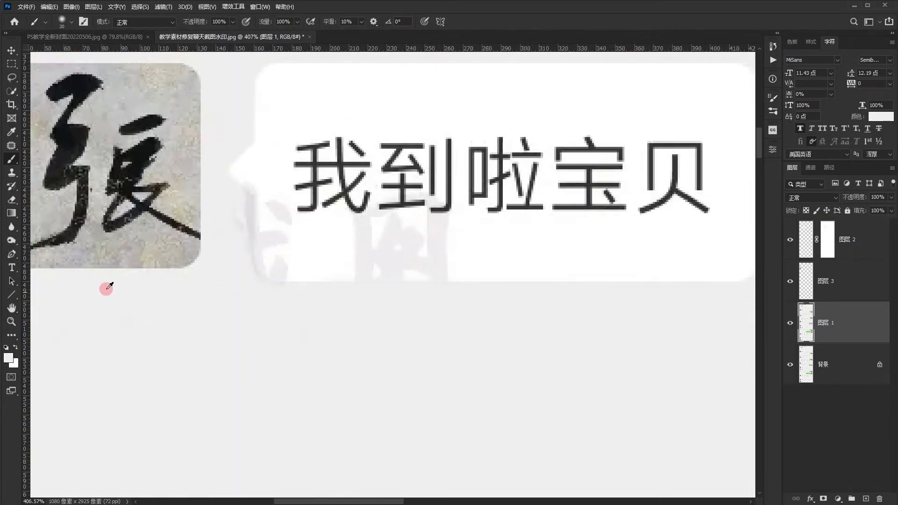
{"action": "scroll", "coordinate": [109, 286], "scroll_direction": "down", "scroll_amount": 2}
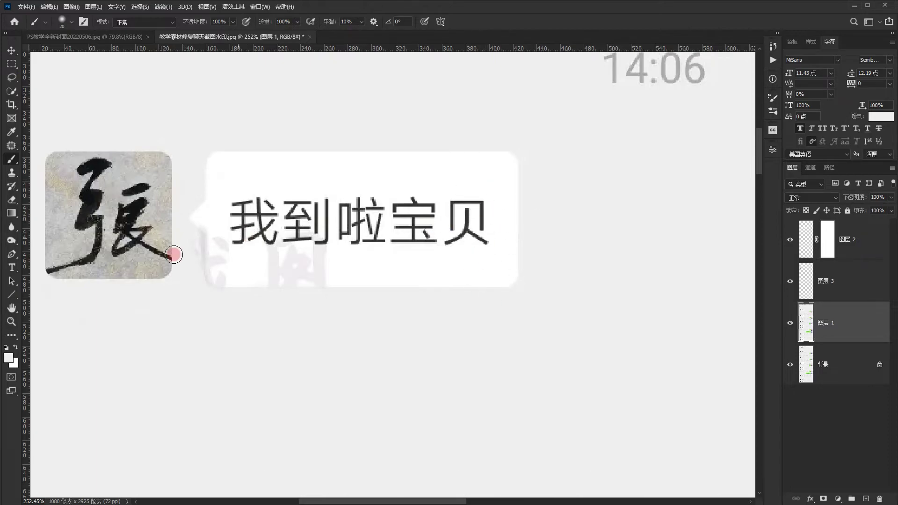
{"action": "scroll", "coordinate": [196, 217], "scroll_direction": "up", "scroll_amount": 4}
Paint the bubble's white over the slanted watermark stroke near its left notch, using a smaller brush
{"action": "left_click", "coordinate": [227, 250]}
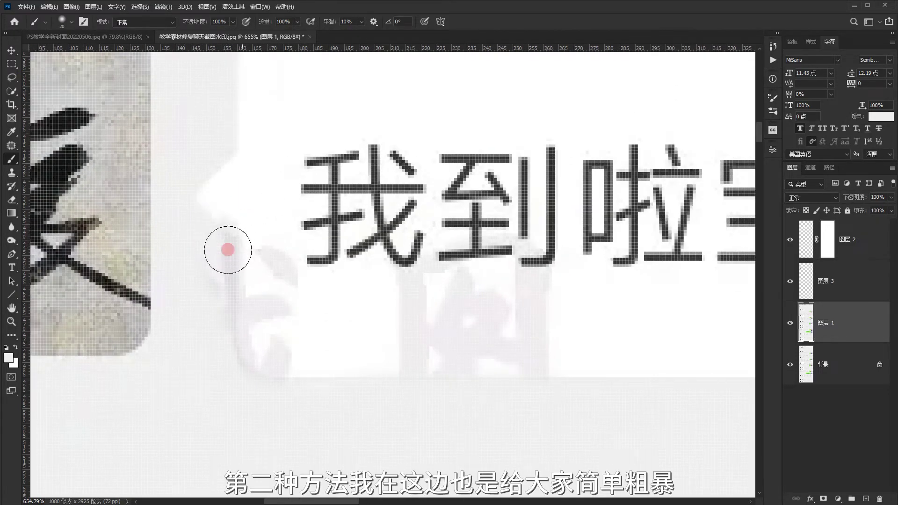
{"action": "scroll", "coordinate": [248, 220], "scroll_direction": "up", "scroll_amount": 2}
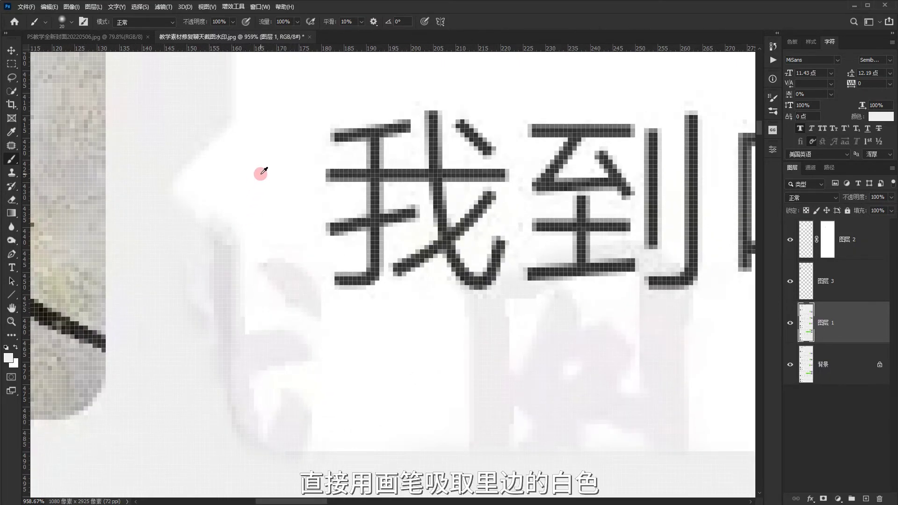
{"action": "left_click", "coordinate": [261, 173], "text": "alt"}
{"action": "key", "text": "bracketleft"}
{"action": "key", "text": "bracketleft"}
{"action": "key", "text": "bracketleft"}
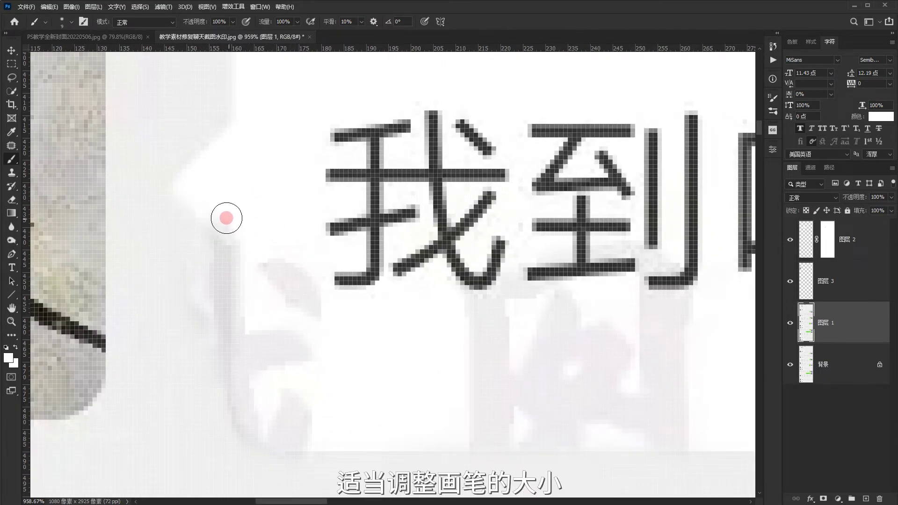
{"action": "mouse_move", "coordinate": [282, 245]}
{"action": "left_mouse_down"}
{"action": "mouse_move", "coordinate": [280, 315]}
{"action": "mouse_move", "coordinate": [253, 375]}
{"action": "mouse_move", "coordinate": [304, 353]}
{"action": "mouse_move", "coordinate": [247, 260]}
{"action": "mouse_move", "coordinate": [249, 396]}
{"action": "mouse_move", "coordinate": [266, 426]}
{"action": "mouse_move", "coordinate": [301, 435]}
{"action": "mouse_move", "coordinate": [287, 381]}
{"action": "left_mouse_up"}
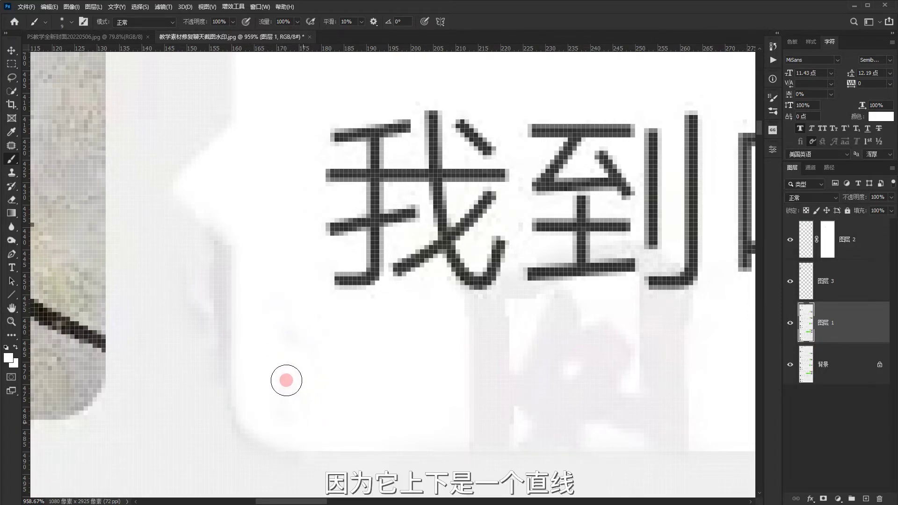
Resample the bubble's white and paint out the watermark below the 我到啦宝贝 text
{"action": "left_click", "coordinate": [165, 261], "text": "alt"}
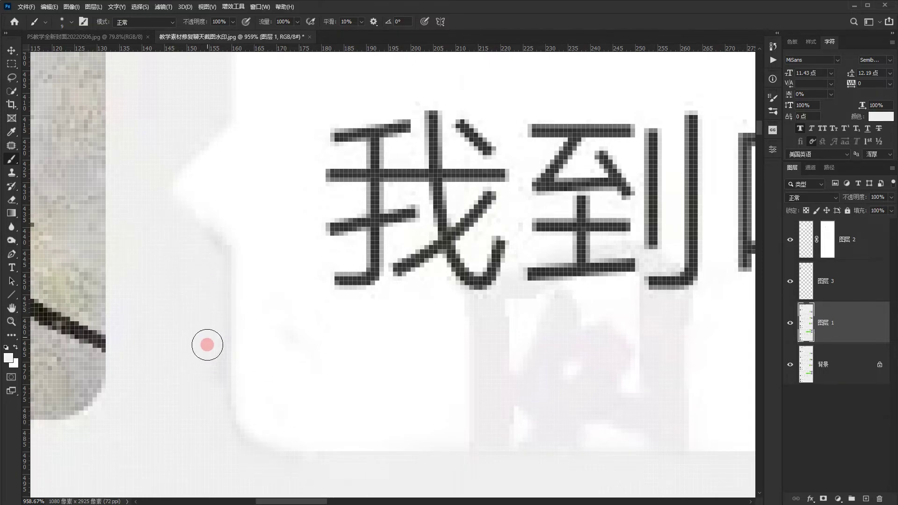
{"action": "scroll", "coordinate": [207, 345], "scroll_direction": "down", "scroll_amount": 2}
{"action": "scroll", "coordinate": [211, 310], "scroll_direction": "down", "scroll_amount": 1}
{"action": "scroll", "coordinate": [356, 311], "scroll_direction": "down", "scroll_amount": 4}
{"action": "scroll", "coordinate": [356, 302], "scroll_direction": "up", "scroll_amount": 4}
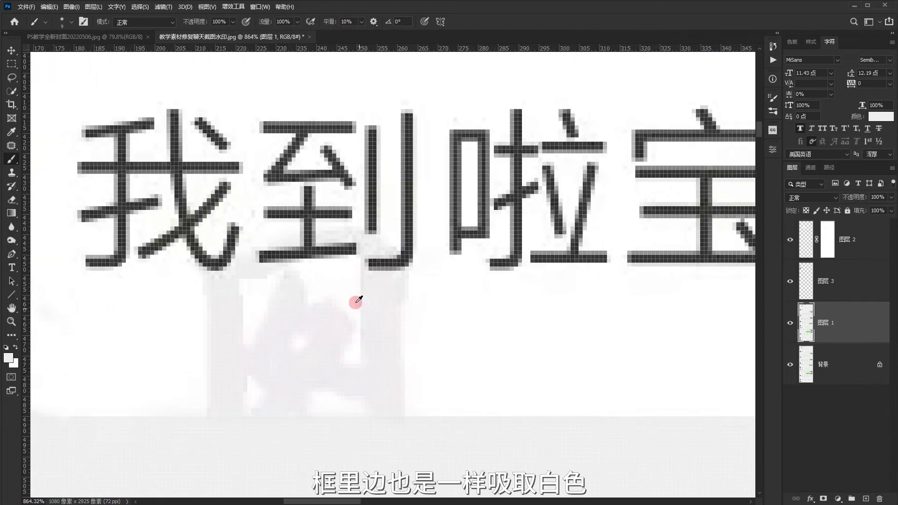
{"action": "left_click", "coordinate": [155, 305], "text": "alt"}
{"action": "left_click_drag", "start_coordinate": [224, 301], "coordinate": [321, 366]}
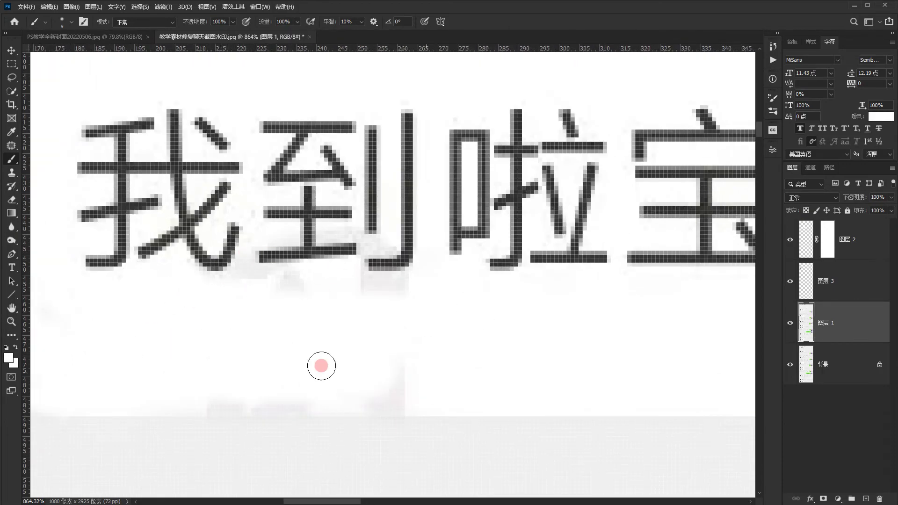
With a slightly smaller brush, paint out the grey residue beneath the bubble's characters
{"action": "scroll", "coordinate": [235, 284], "scroll_direction": "up", "scroll_amount": 3}
{"action": "scroll", "coordinate": [236, 284], "scroll_direction": "down", "scroll_amount": 3}
{"action": "scroll", "coordinate": [381, 287], "scroll_direction": "up", "scroll_amount": 2}
{"action": "scroll", "coordinate": [341, 297], "scroll_direction": "up", "scroll_amount": 2}
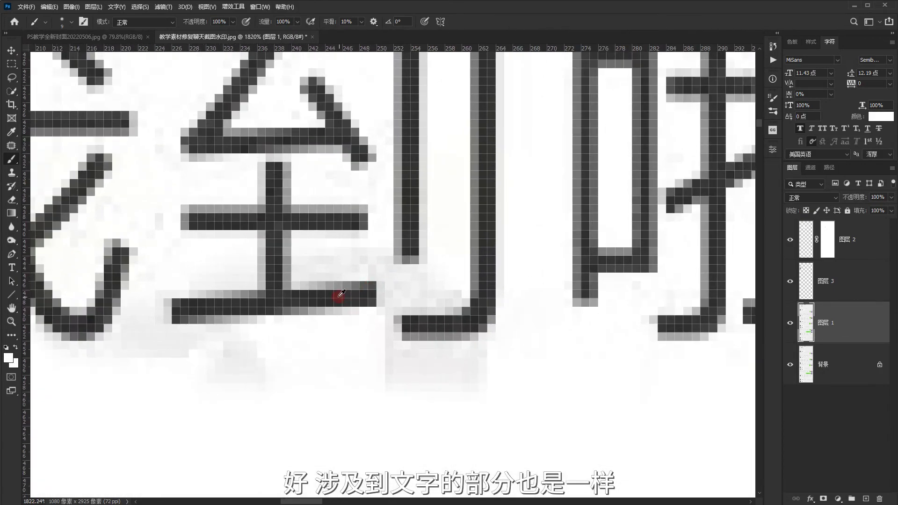
{"action": "scroll", "coordinate": [514, 314], "scroll_direction": "down", "scroll_amount": 1}
{"action": "scroll", "coordinate": [514, 315], "scroll_direction": "up", "scroll_amount": 2}
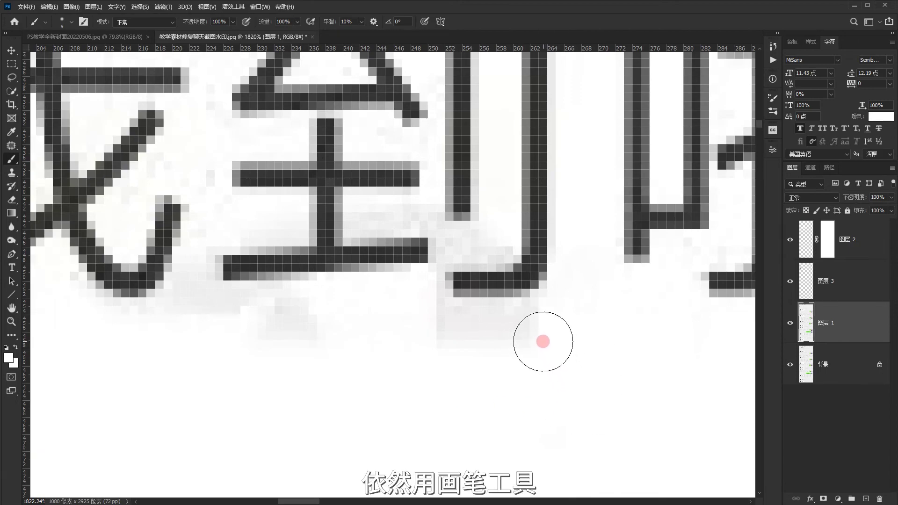
{"action": "key", "text": "bracketleft"}
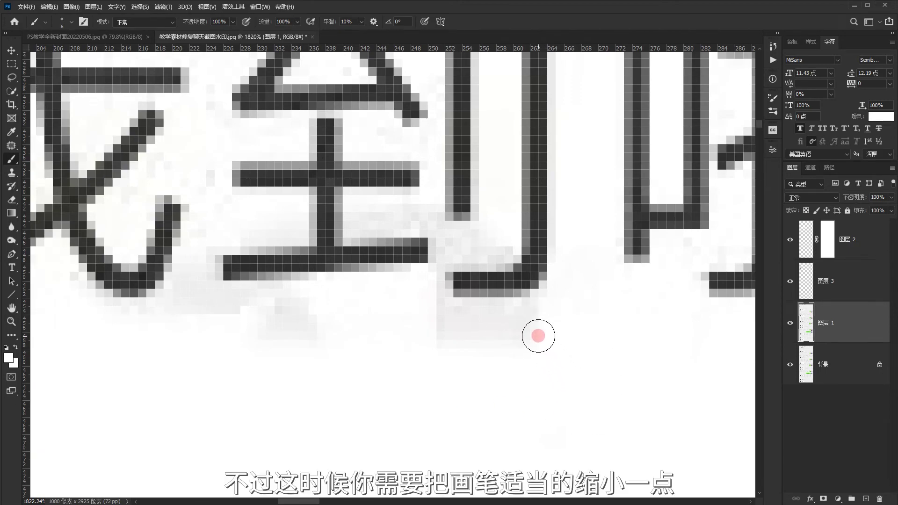
{"action": "mouse_move", "coordinate": [538, 336]}
{"action": "left_mouse_down"}
{"action": "mouse_move", "coordinate": [512, 345]}
{"action": "mouse_move", "coordinate": [449, 327]}
{"action": "mouse_move", "coordinate": [423, 293]}
{"action": "mouse_move", "coordinate": [449, 245]}
{"action": "mouse_move", "coordinate": [401, 209]}
{"action": "mouse_move", "coordinate": [488, 248]}
{"action": "mouse_move", "coordinate": [152, 311]}
{"action": "mouse_move", "coordinate": [203, 224]}
{"action": "left_mouse_up"}
{"action": "scroll", "coordinate": [203, 224], "scroll_direction": "down", "scroll_amount": 10}
Group the three repair layers into 组 1, then hide and reshow it to compare before/after
{"action": "scroll", "coordinate": [393, 278], "scroll_direction": "down", "scroll_amount": 2}
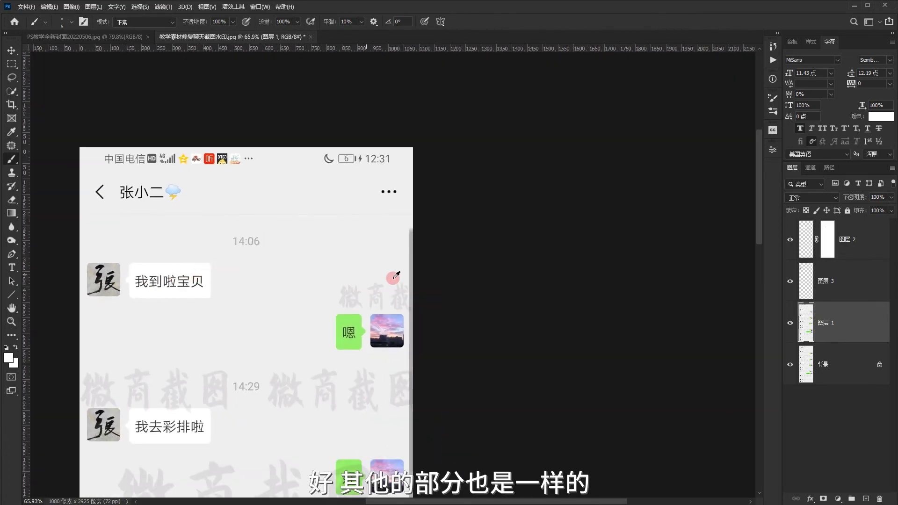
{"action": "scroll", "coordinate": [201, 297], "scroll_direction": "up", "scroll_amount": 2}
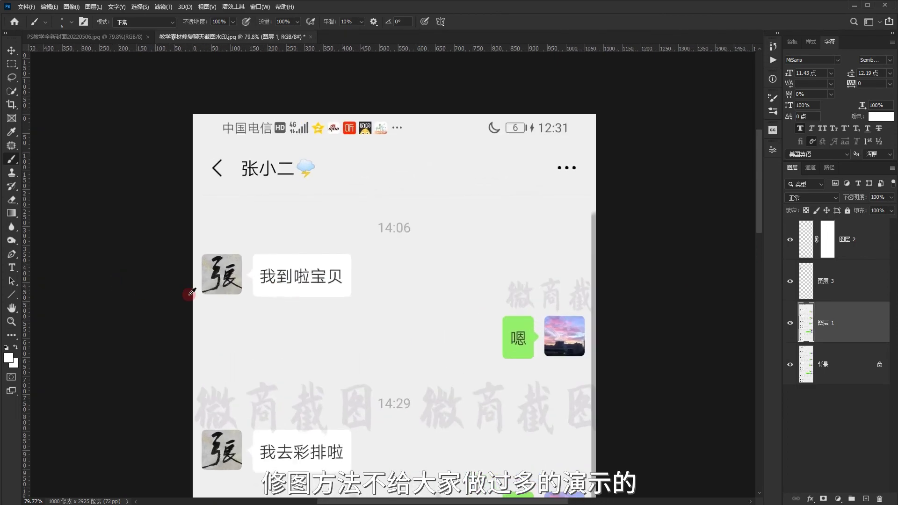
{"action": "left_click", "coordinate": [805, 251], "text": "shift"}
{"action": "key", "text": "ctrl+g"}
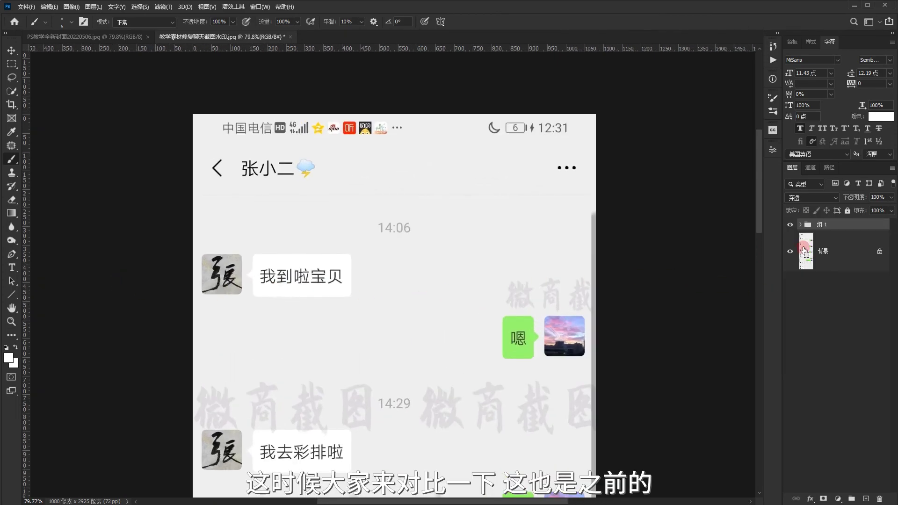
{"action": "left_click", "coordinate": [790, 226]}
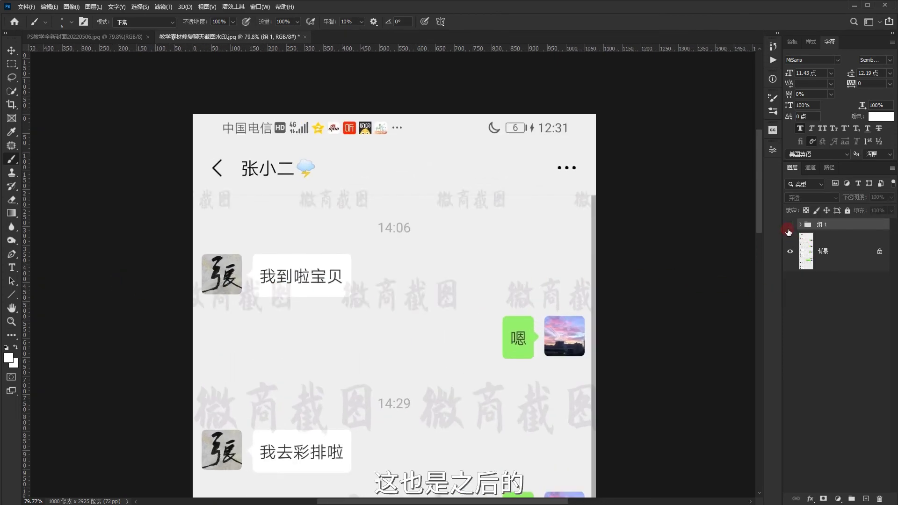
{"action": "left_click", "coordinate": [790, 225]}
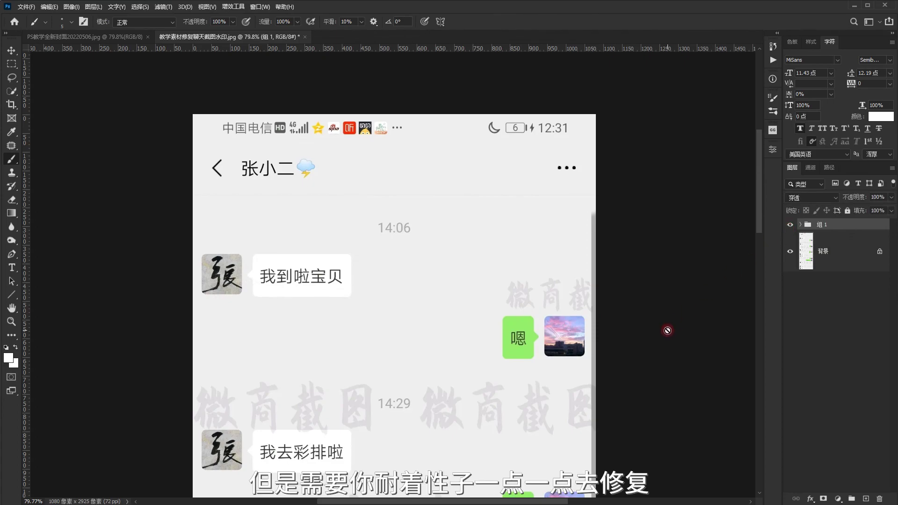